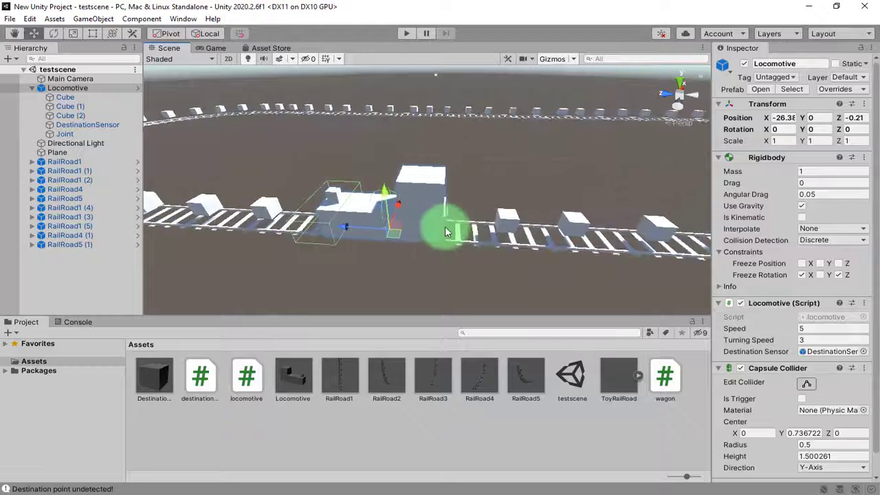
- Examine the Locomotive on the track up close, along with its child objects and components
scroll(443, 266, "up", 5)
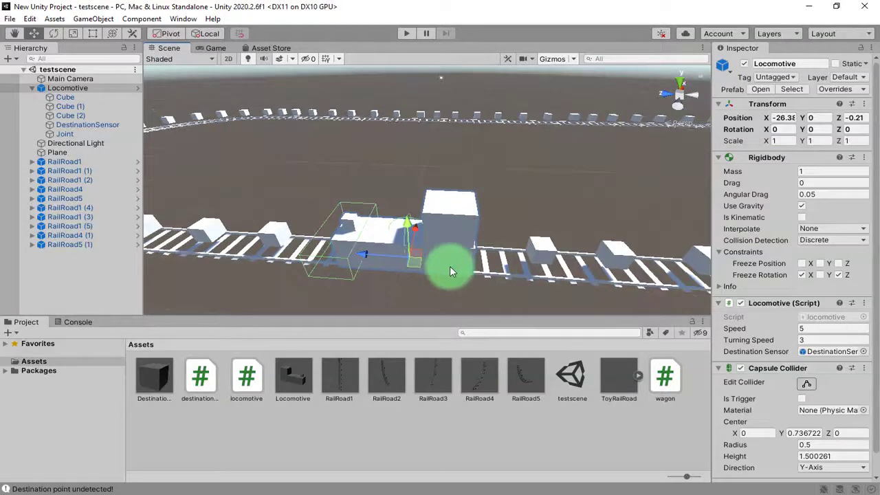
right_click_drag(463, 237, 480, 213)
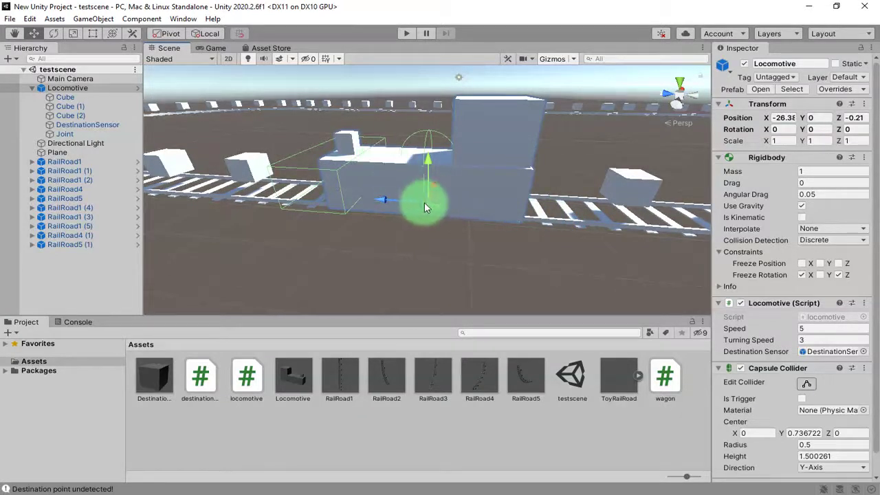
middle_click_drag(475, 213, 391, 205)
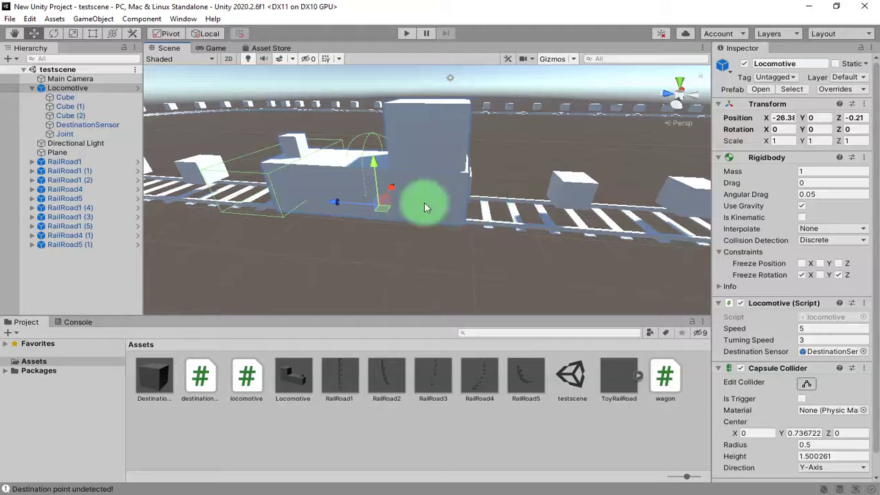
middle_click_drag(417, 291, 453, 209)
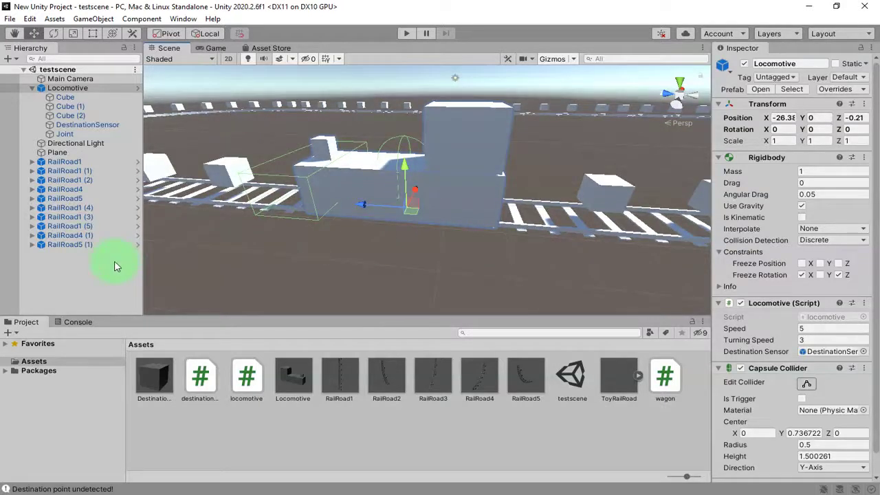
middle_click_drag(417, 266, 425, 233)
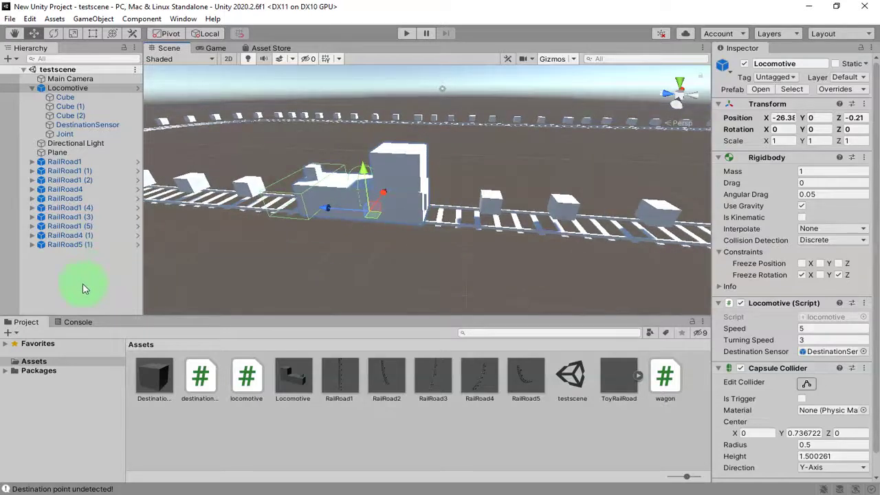
left_click(83, 289)
left_click(95, 89)
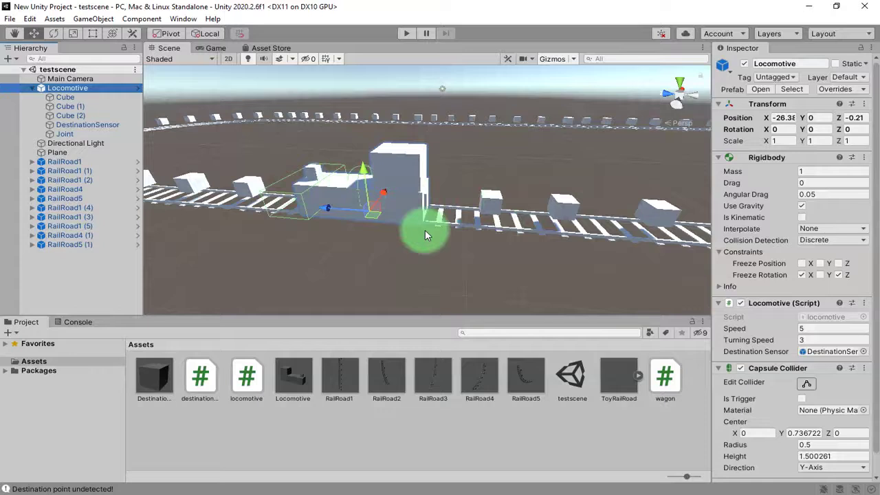
left_click(99, 282)
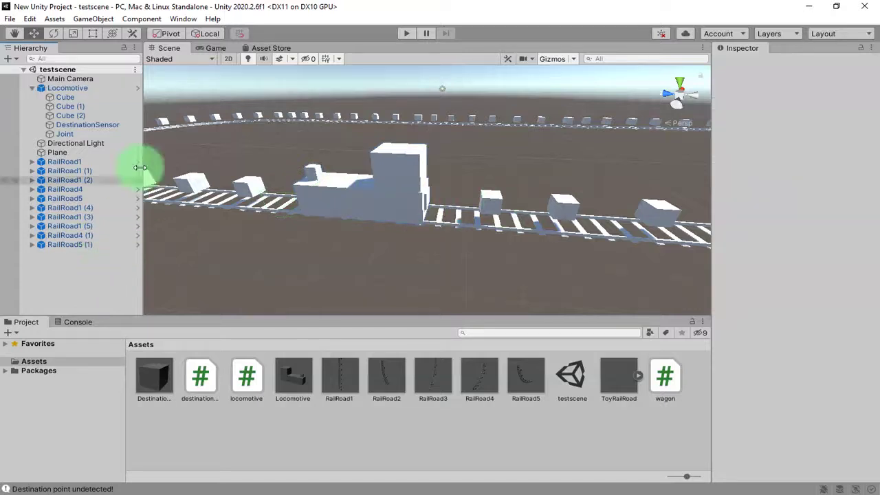
- Duplicate the Locomotive and place the copy just behind the original on the track, at Z about -4.48
left_click(107, 91)
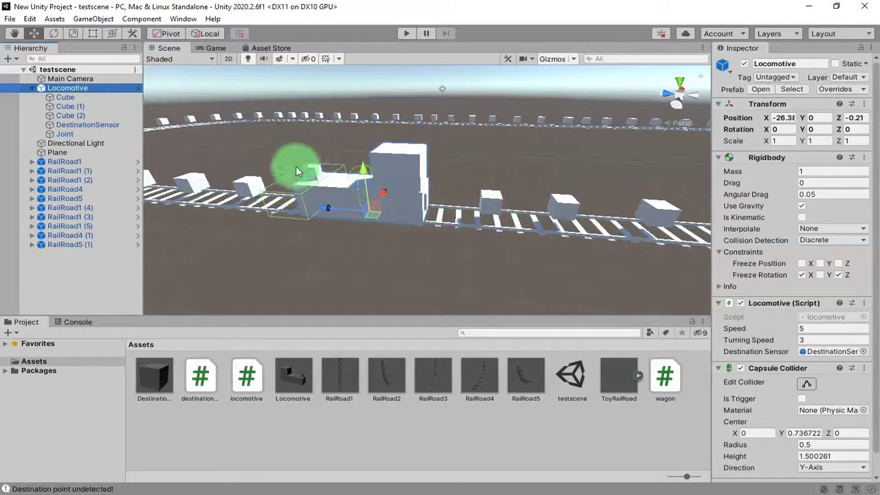
key("ctrl+d")
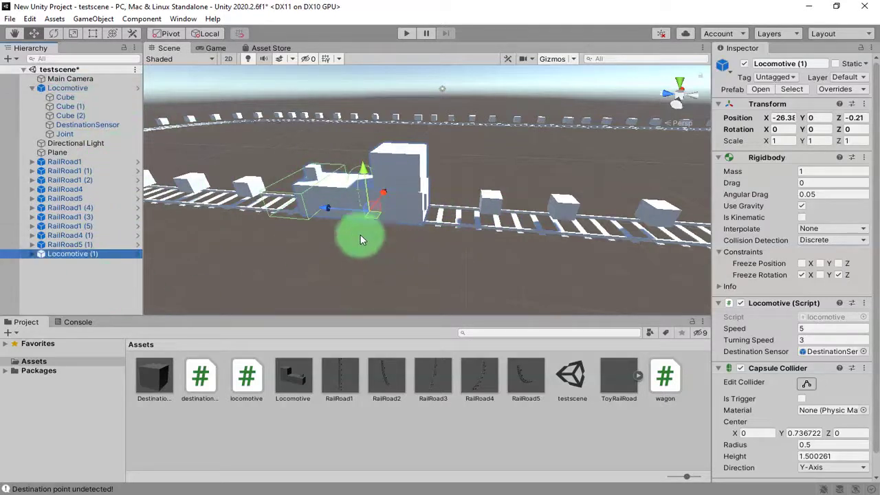
left_click_drag(330, 209, 474, 239)
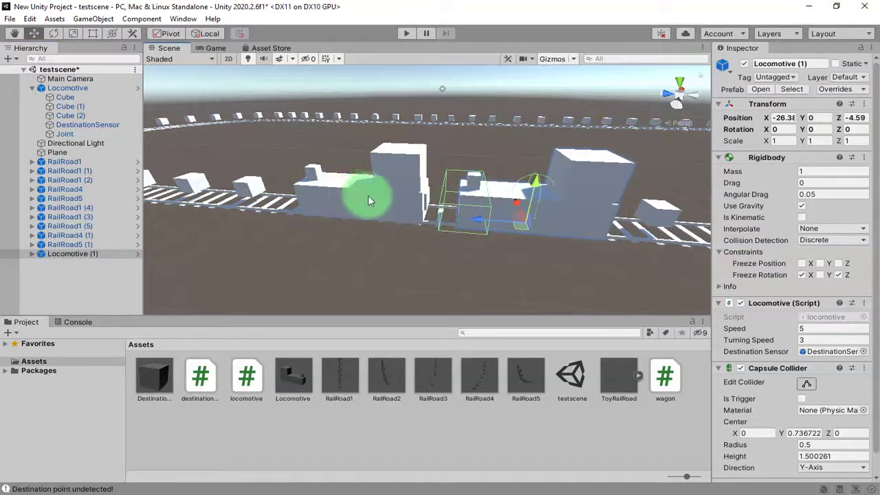
left_click_drag(482, 224, 478, 220)
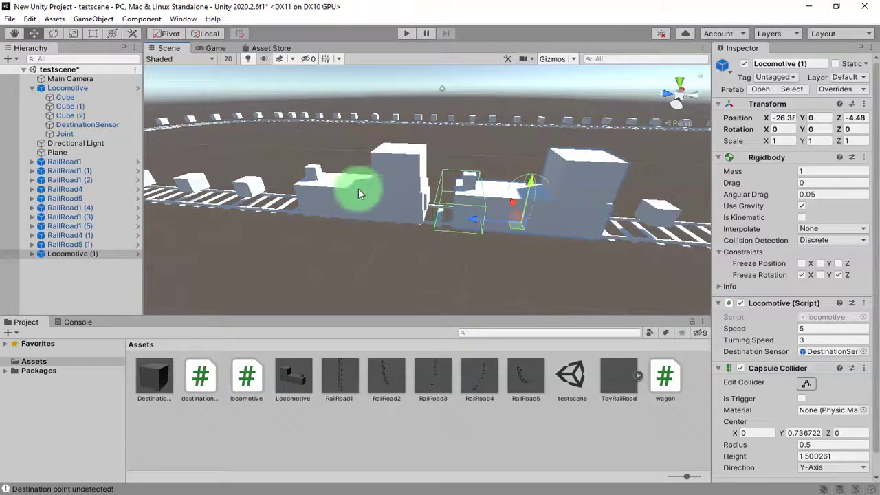
- Add two more duplicates of the locomotive and space the copies out along the track behind the first one
scroll(602, 197, "down", 3)
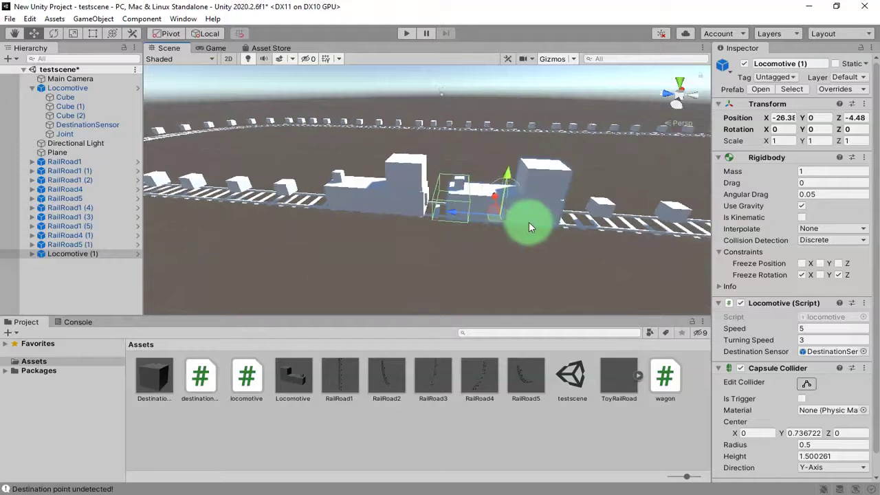
middle_click_drag(532, 222, 494, 243)
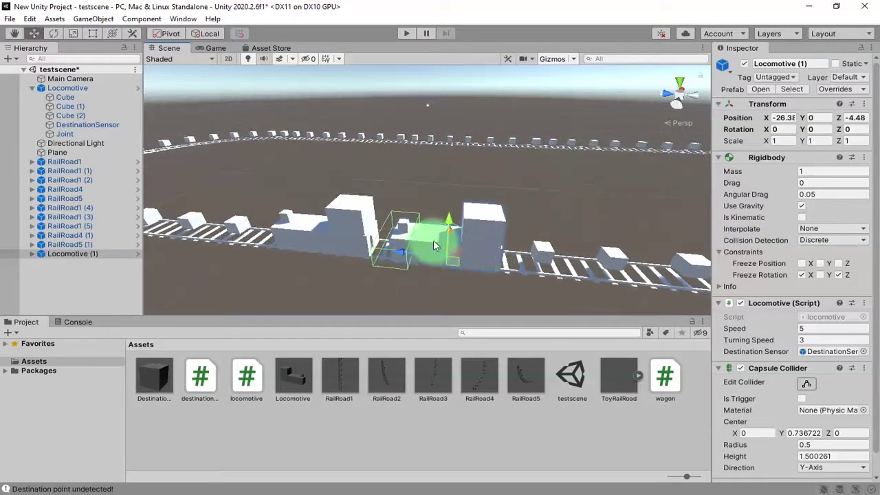
middle_click_drag(395, 251, 471, 203)
left_click_drag(471, 202, 255, 186, "alt")
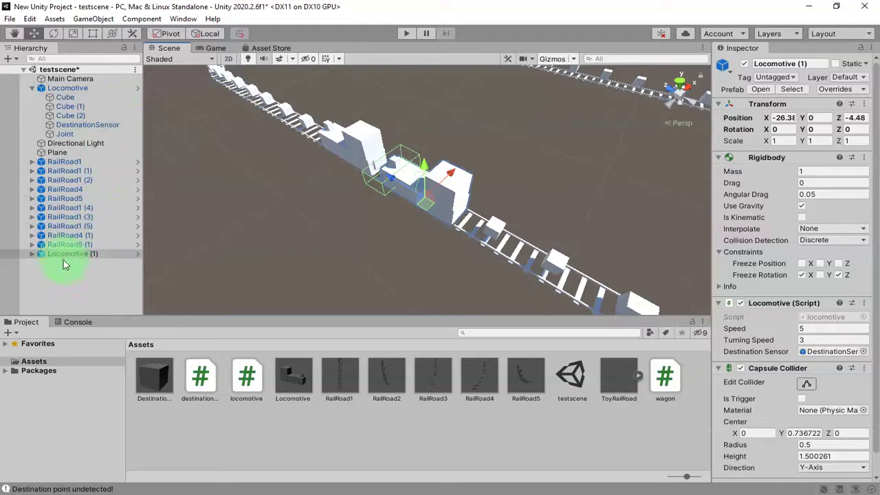
left_click_drag(388, 186, 439, 190)
key("ctrl+d")
middle_click_drag(438, 190, 379, 108)
- Run the scene, watch the row of locomotives in the Scene view, and stop the playback
left_click(404, 33)
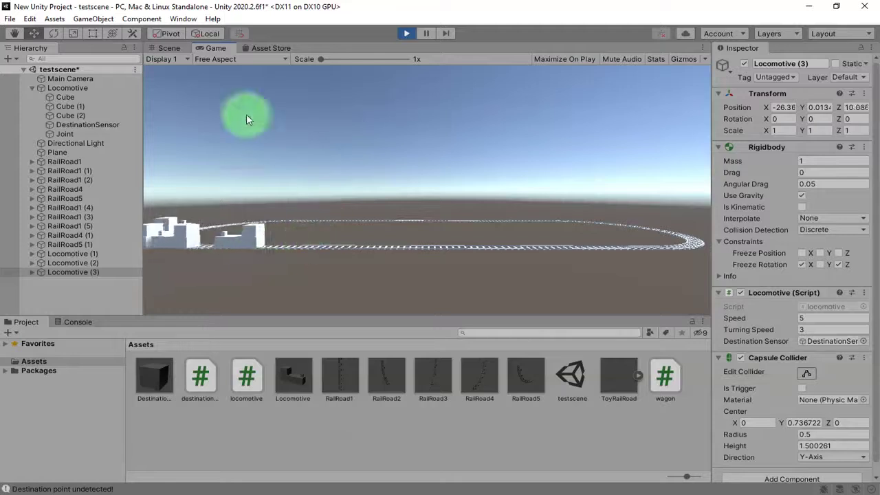
left_click(167, 48)
left_click_drag(333, 178, 356, 147, "alt")
left_click(403, 34)
- Adjust the spacing of the last two locomotive copies, placing Locomotive (3) at Z about -15.19 and Locomotive (2) at about -9.62
left_click_drag(365, 189, 497, 186, "alt")
left_click(415, 206)
middle_click_drag(507, 213, 371, 196)
left_click(423, 176)
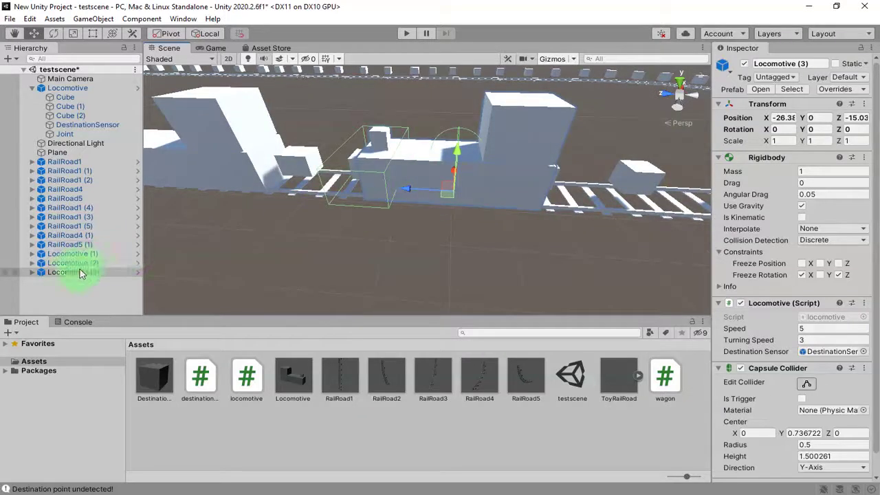
left_click_drag(410, 192, 404, 211)
middle_click_drag(404, 211, 477, 236)
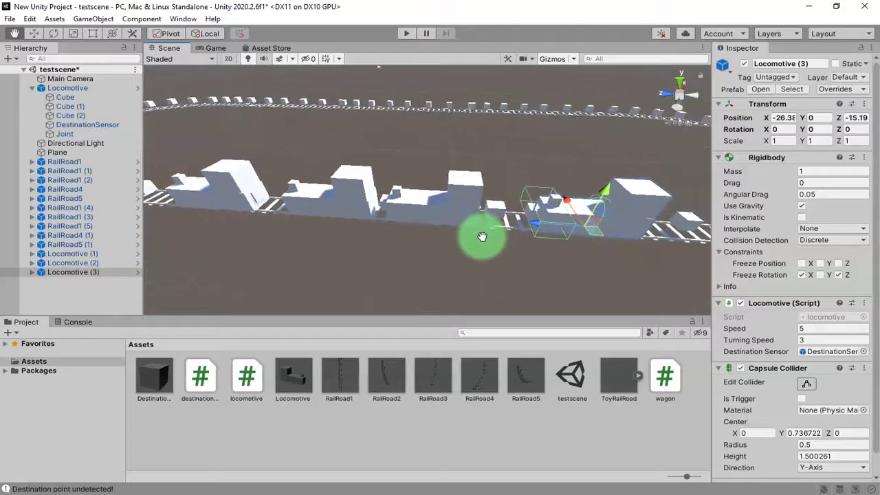
left_click(419, 213)
left_click_drag(401, 228, 312, 233)
middle_click_drag(312, 233, 473, 231)
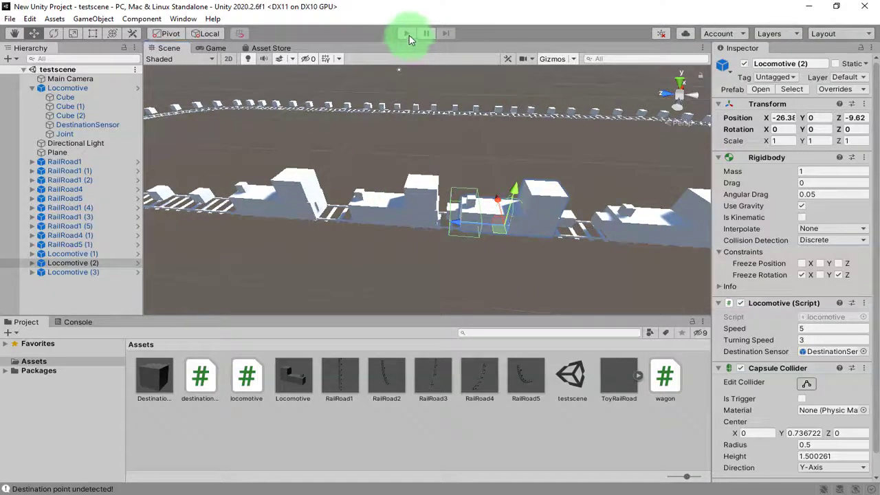
- Run the scene again, follow the four locomotives around the track loop in the Scene view, and stop the playback
left_click(408, 34)
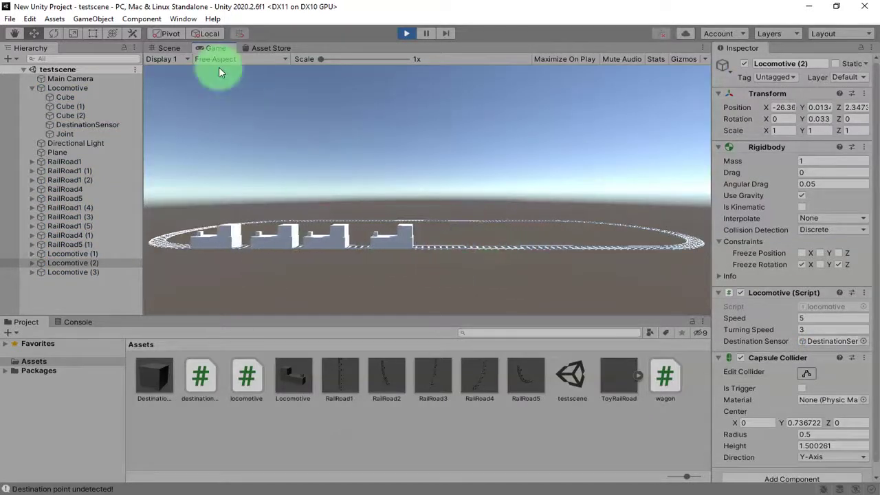
left_click(169, 48)
left_click_drag(340, 163, 477, 200, "alt")
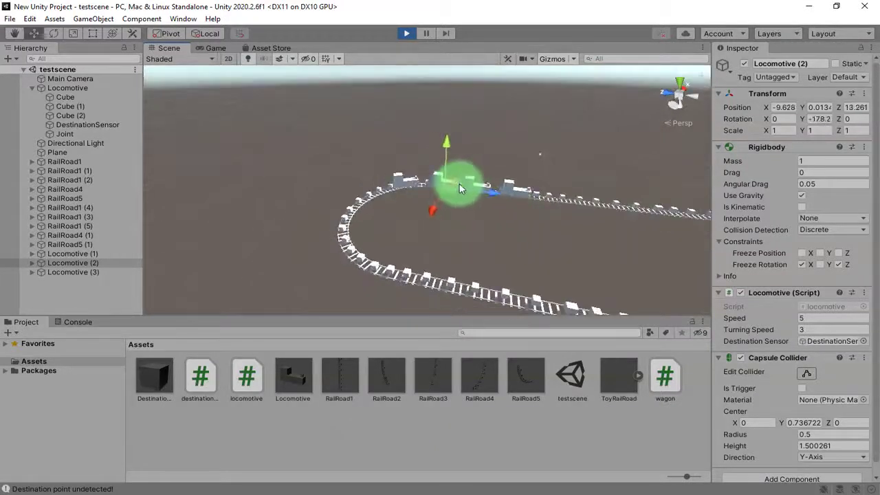
middle_click_drag(500, 198, 368, 218)
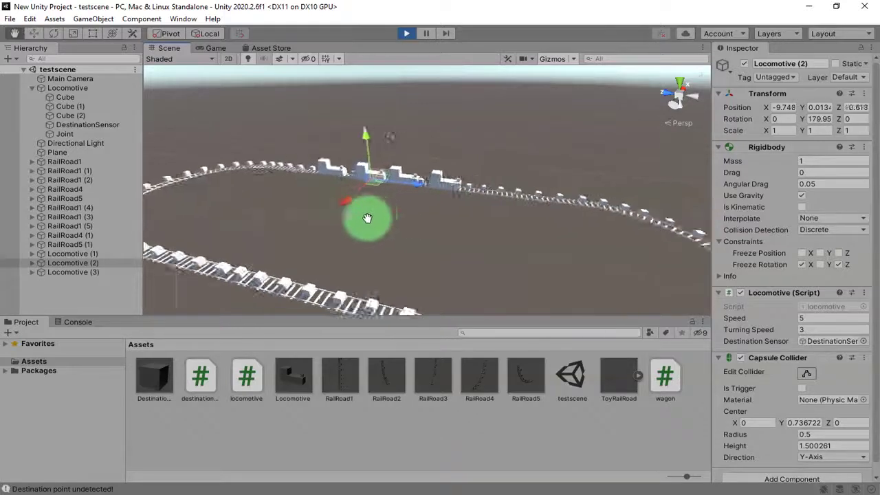
left_click_drag(367, 218, 481, 221, "alt")
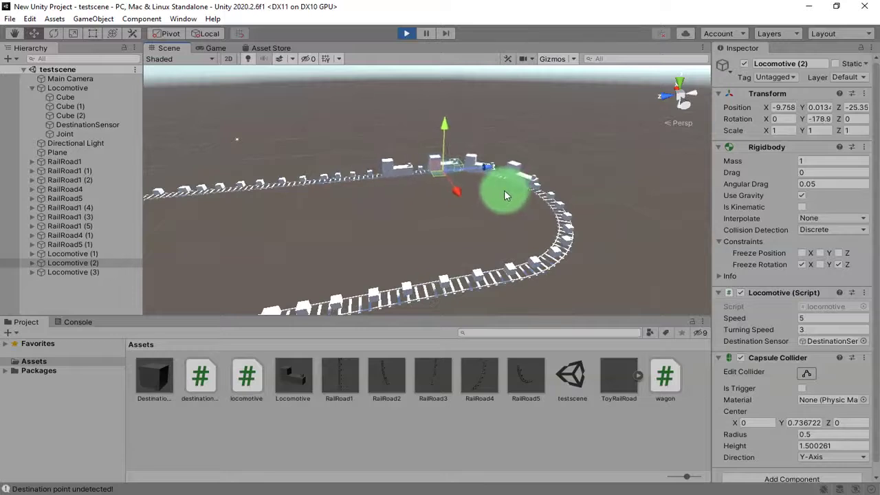
left_click_drag(526, 239, 420, 252, "alt")
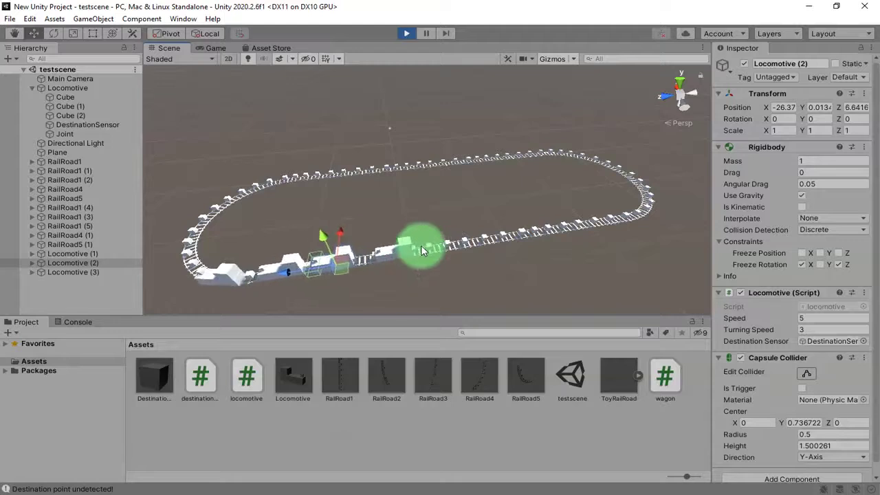
left_click(402, 34)
- Delete the copies Locomotive (2) and Locomotive (3) from the scene
left_click_drag(342, 200, 461, 218)
left_click(82, 254)
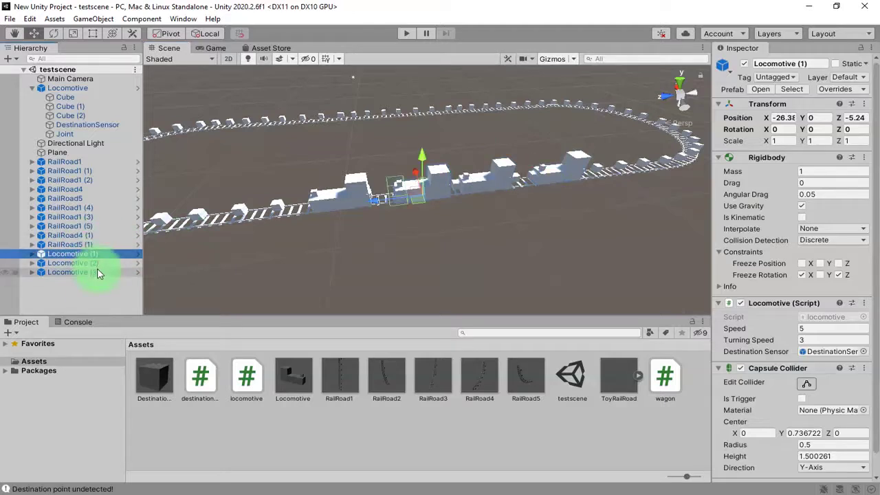
left_click(88, 263)
left_click(91, 274, "shift")
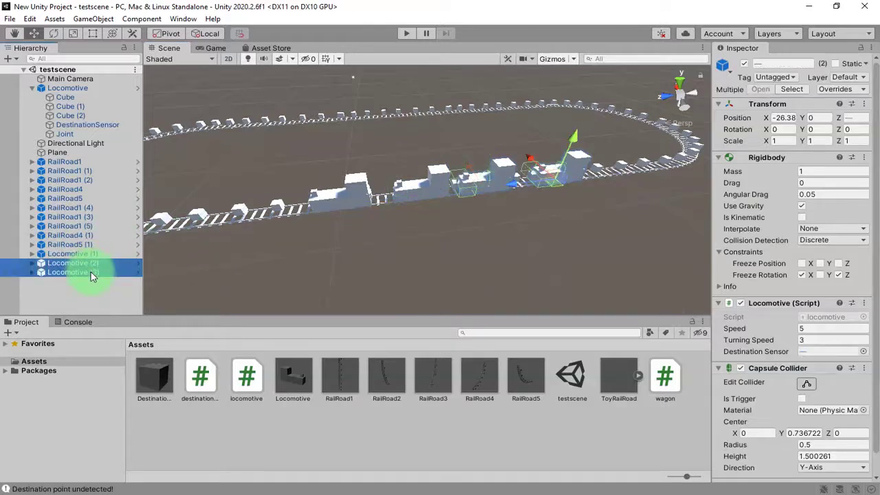
key("Delete")
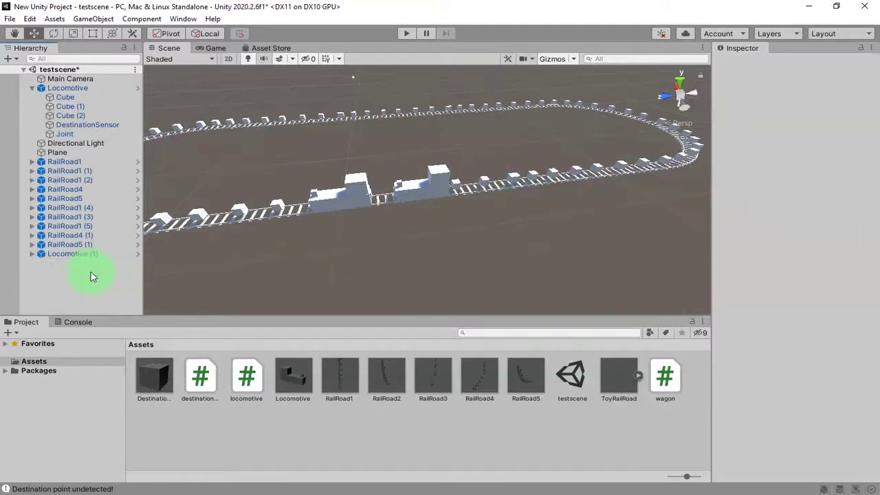
- Rename Locomotive (1) to Wagon and save it as a new original prefab in the Assets folder
left_click(73, 255)
left_click(70, 253)
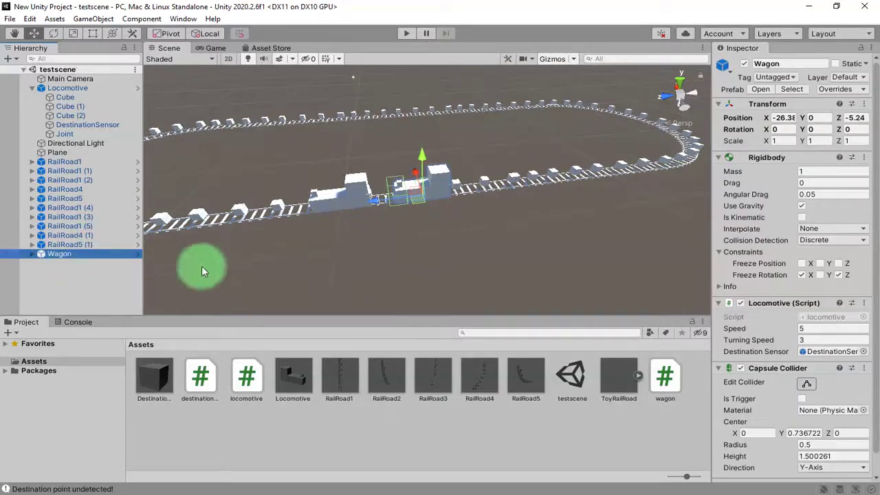
left_click_drag(72, 257, 416, 422)
left_click(420, 277)
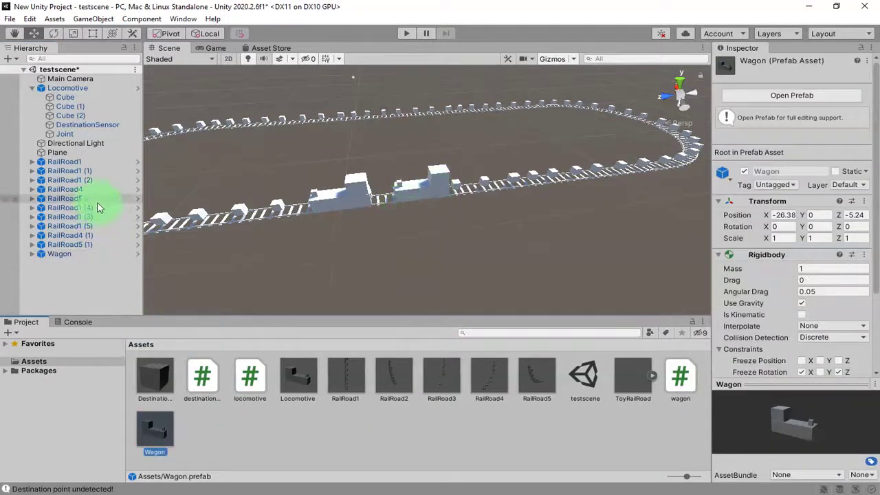
- Move the Wagon closer behind the Locomotive along the track, to Z about -4.35
left_click(73, 253)
key("f")
right_click_drag(408, 221, 442, 183)
left_click_drag(441, 183, 511, 155)
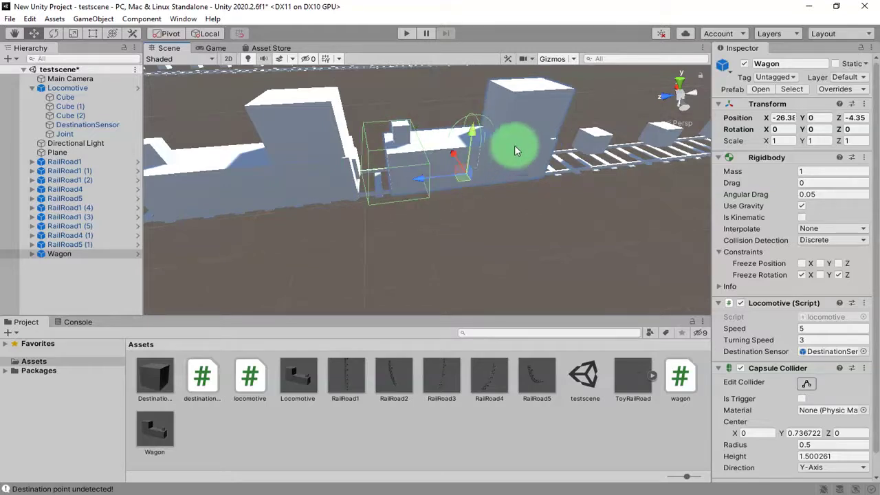
- Delete the tall cabin cube and the small chimney cube from the Wagon prefab, then return to the scene
left_click(138, 253)
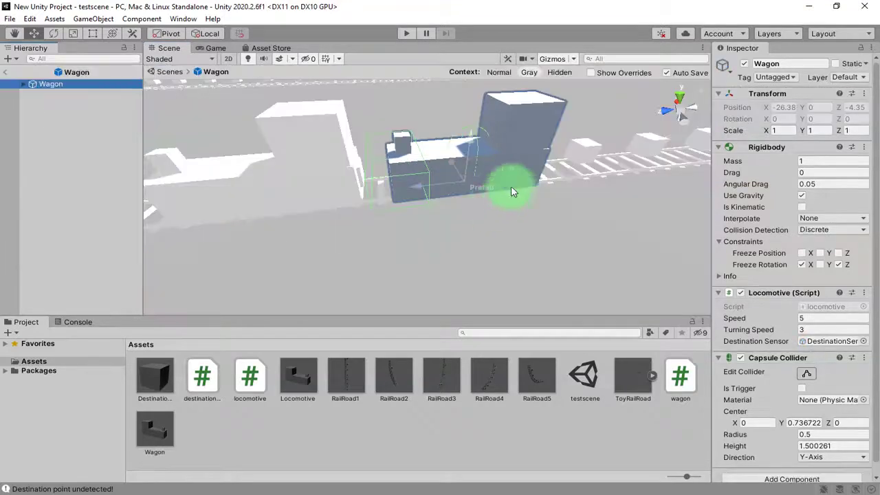
left_click(520, 122)
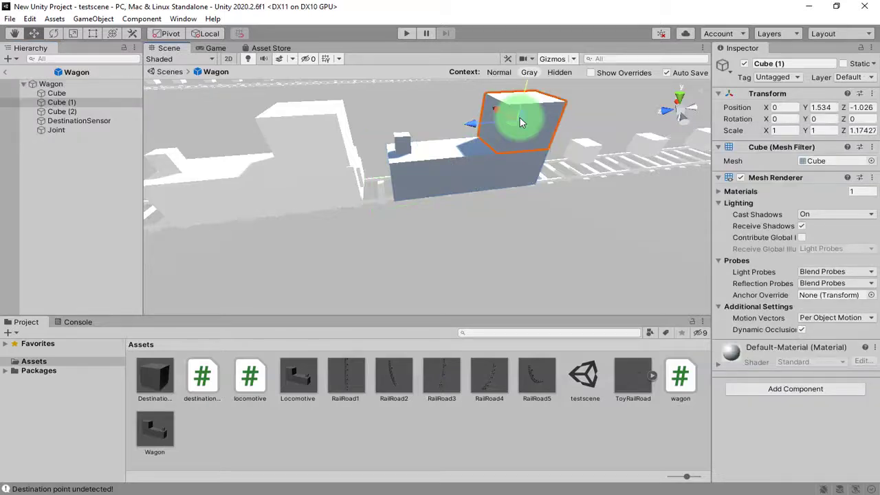
key("Delete")
left_click(512, 162)
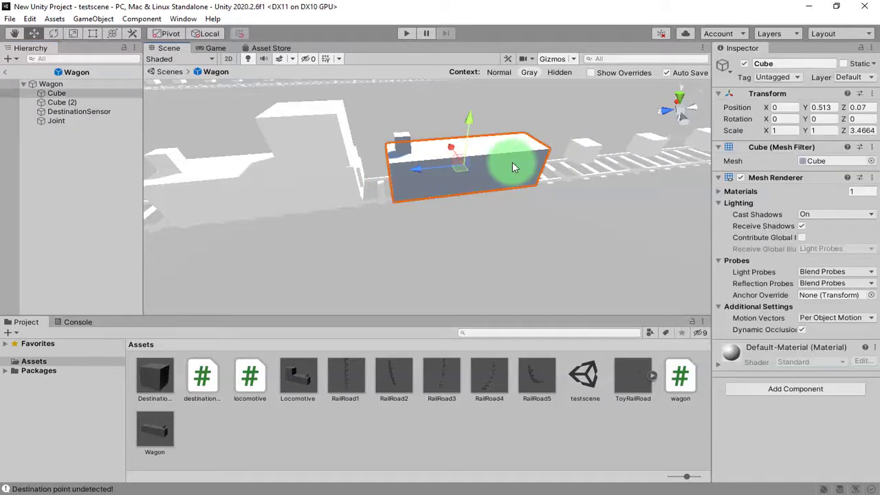
left_click(406, 127)
left_click(407, 143)
key("Delete")
left_click(462, 156)
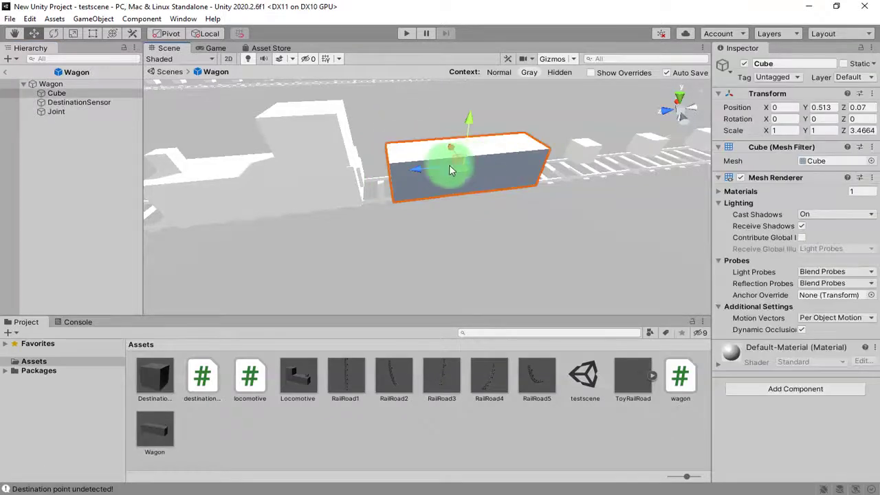
left_click(8, 74)
right_click_drag(337, 226, 396, 222)
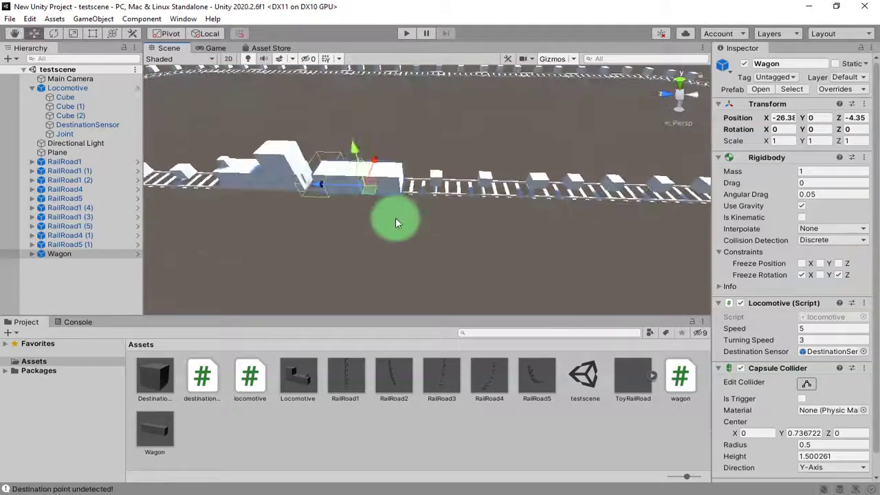
left_click(387, 206)
left_click(365, 183)
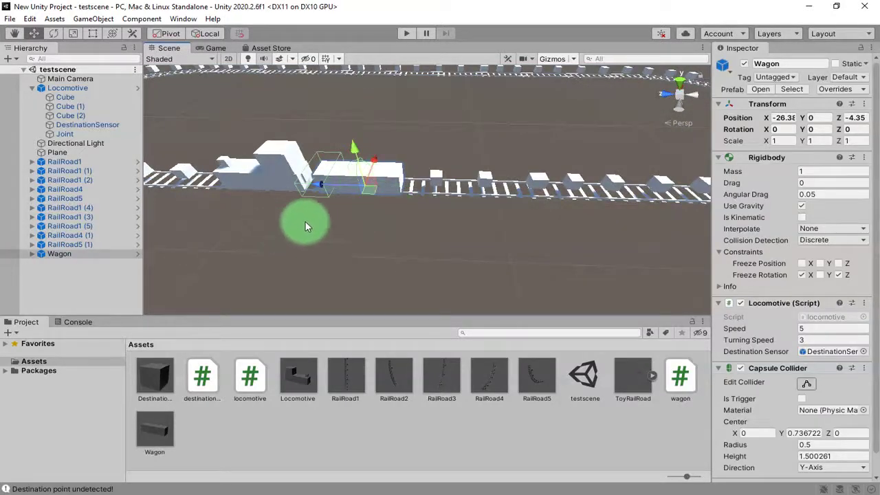
- Duplicate the Wagon and move the copy back along the track to Z about -8.46
key("ctrl+d")
left_click_drag(324, 189, 411, 215)
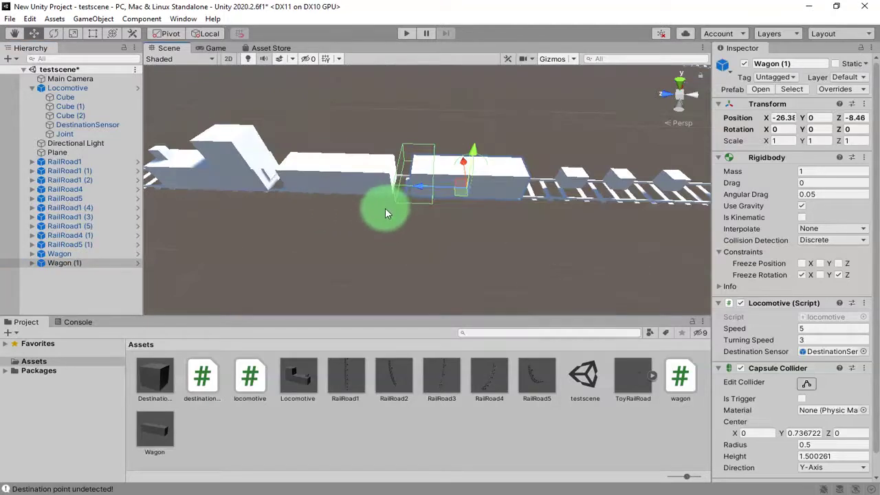
middle_click_drag(400, 208, 446, 215)
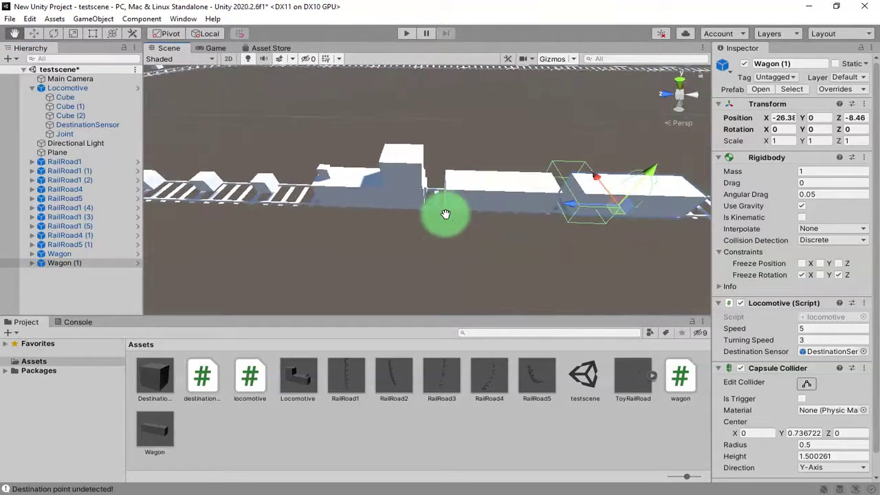
- Move the original Wagon forward along the track close behind the Locomotive, to Z about -3.86
left_click(485, 201)
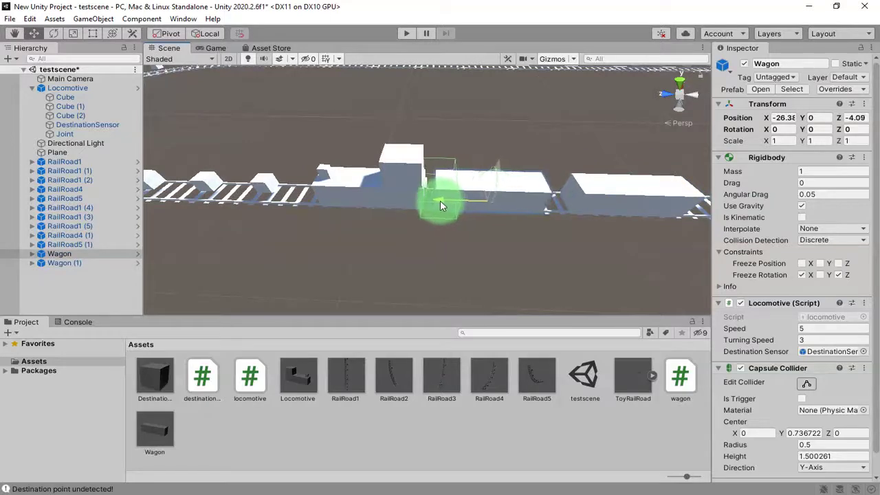
left_click(387, 194)
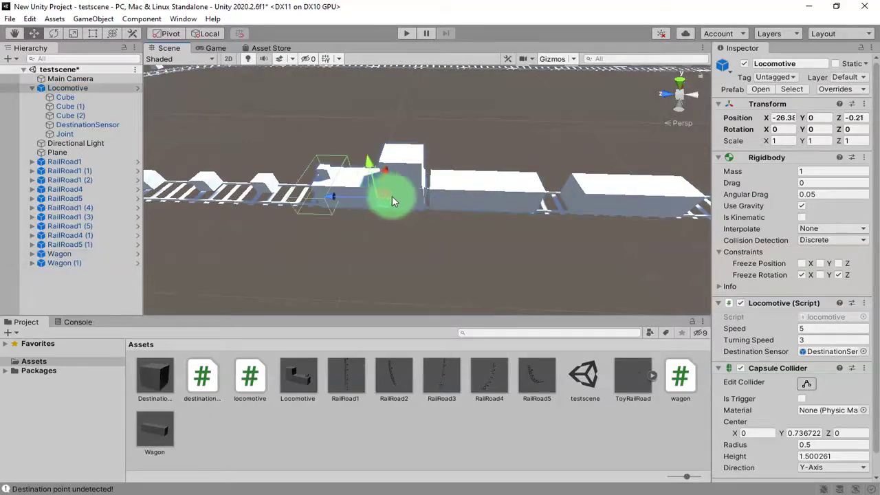
left_click(462, 199)
mouse_move(462, 198)
middle_mouse_down()
mouse_move(478, 208)
mouse_move(454, 211)
middle_mouse_up()
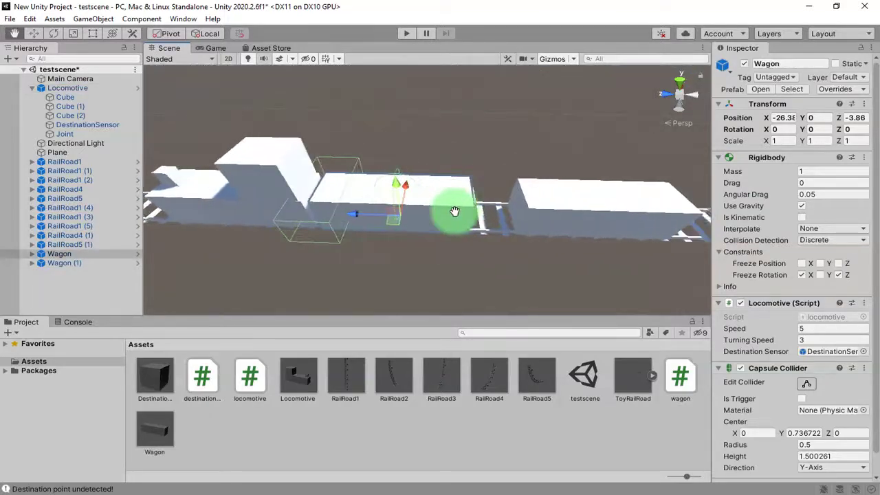
- Move Wagon (1) forward along the track close behind the first Wagon, to Z about -7.5
left_click(532, 225)
left_click_drag(538, 229, 500, 231)
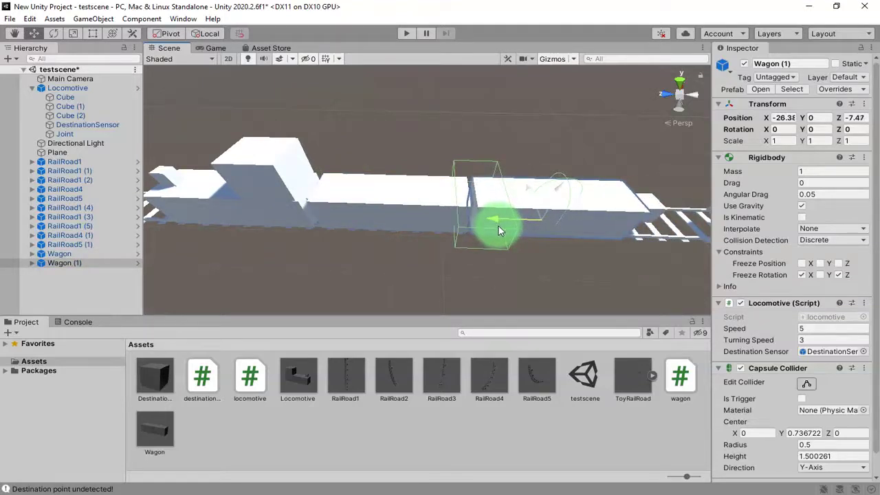
left_click_drag(498, 225, 499, 227)
middle_click_drag(536, 254, 403, 215)
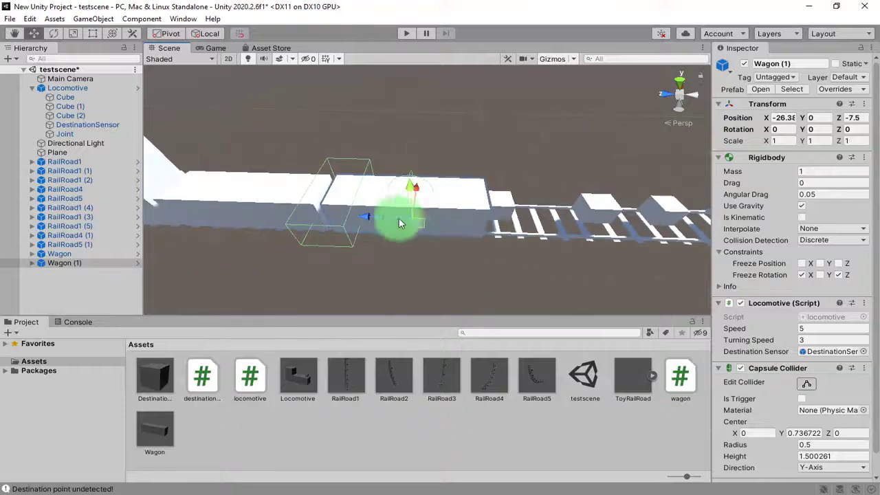
- Duplicate the rearmost wagon twice, lining up each copy close behind the previous wagon along the track
key("ctrl+d")
left_click_drag(373, 216, 518, 250)
middle_click_drag(515, 255, 373, 216)
key("ctrl+d")
left_click_drag(374, 222, 454, 245)
mouse_move(455, 245)
middle_mouse_down()
mouse_move(532, 251)
mouse_move(533, 271)
mouse_move(472, 248)
middle_mouse_up()
left_click_drag(414, 216, 413, 211)
middle_click_drag(568, 230, 461, 233)
- Open the RailRoad1 prefab in context from the straight track under the last wagons and examine the spacing of its destination points
left_click(440, 257)
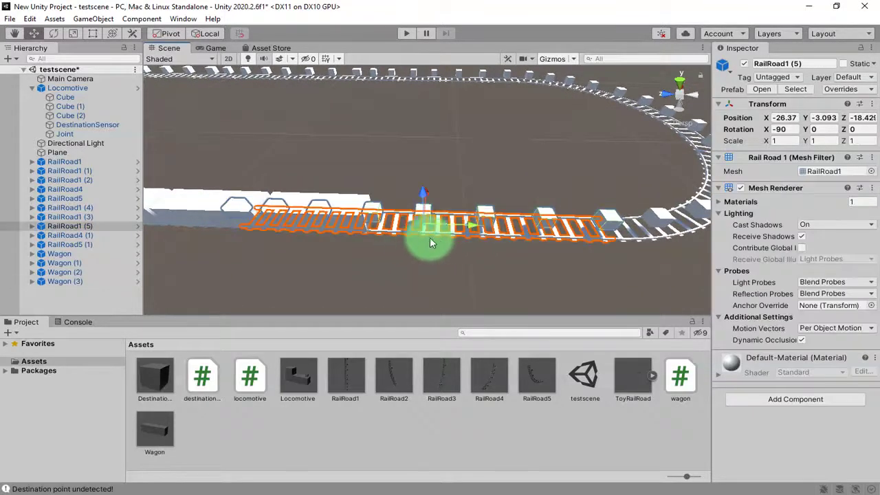
middle_click_drag(622, 227, 560, 238)
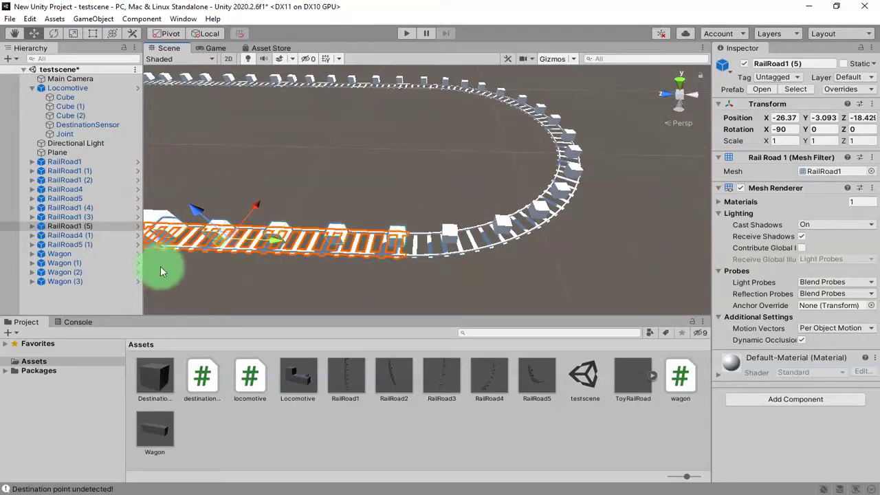
left_click(139, 229)
scroll(460, 198, "up", 5)
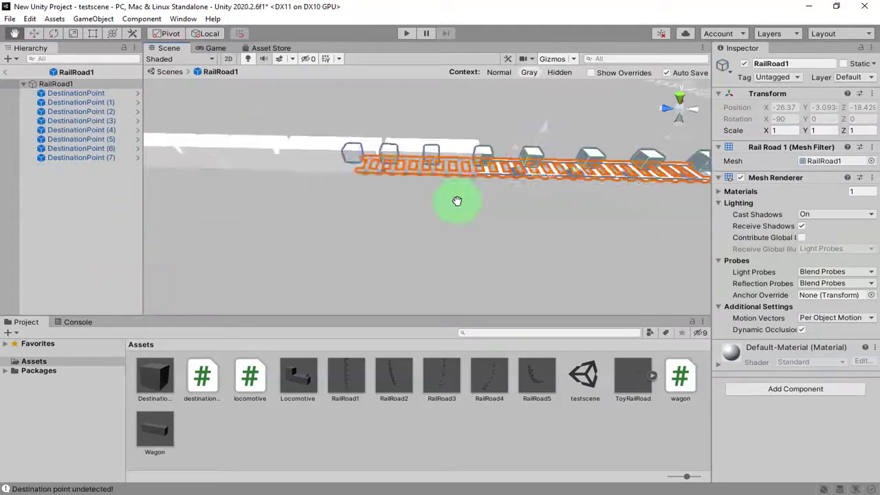
middle_click_drag(447, 160, 433, 200)
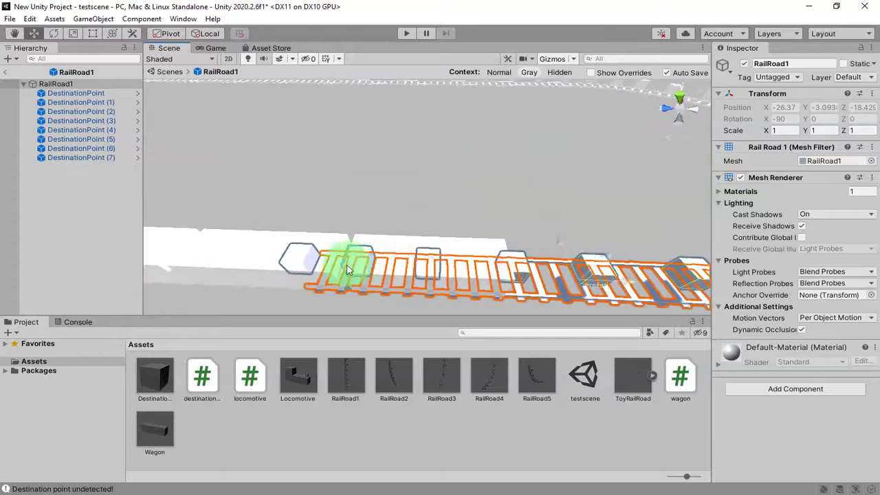
scroll(371, 272, "down", 1)
left_click_drag(372, 272, 408, 132, "alt")
left_click(361, 134)
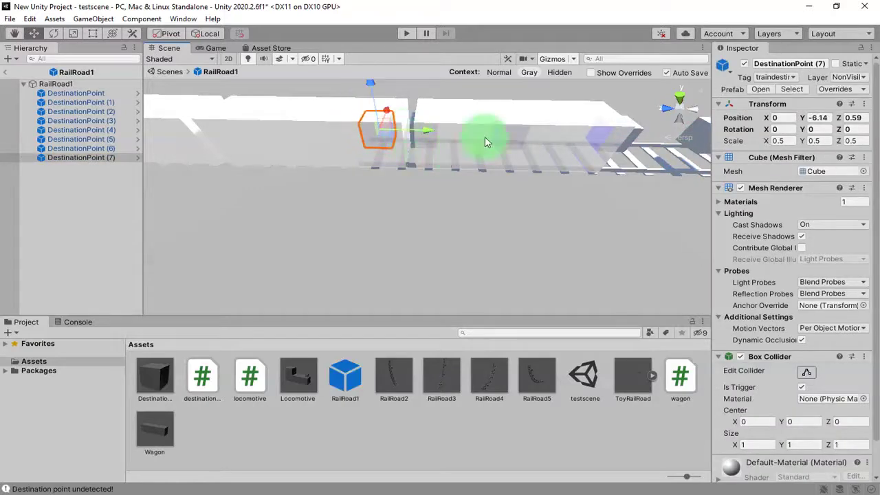
left_click(681, 103)
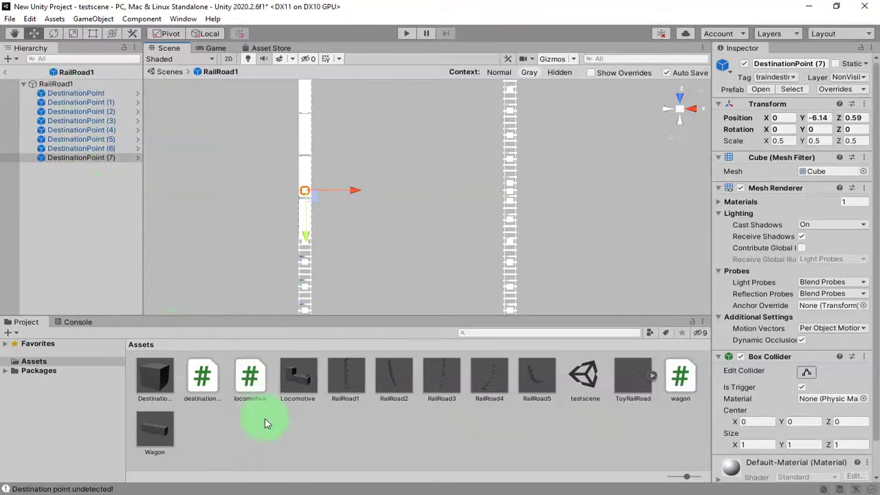
- Open the RailRoad1 prefab on its own from the Assets folder
left_click(357, 383)
left_click(355, 430)
left_click(351, 383)
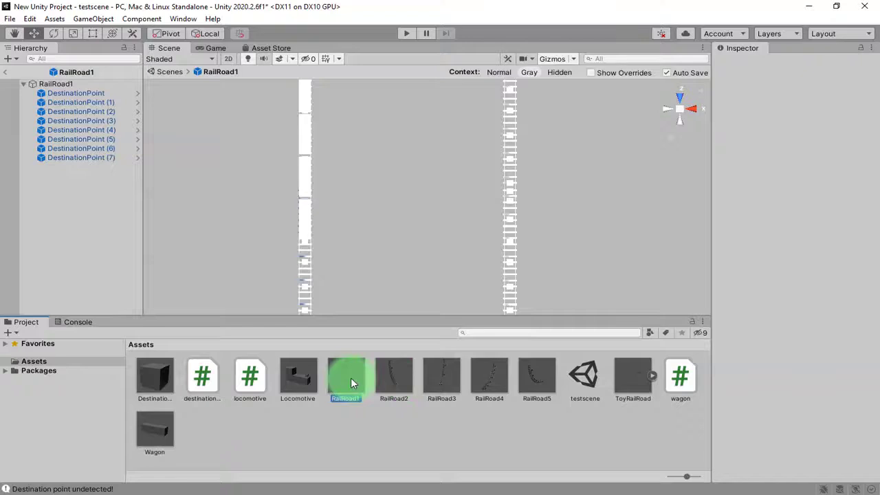
double_click(351, 380)
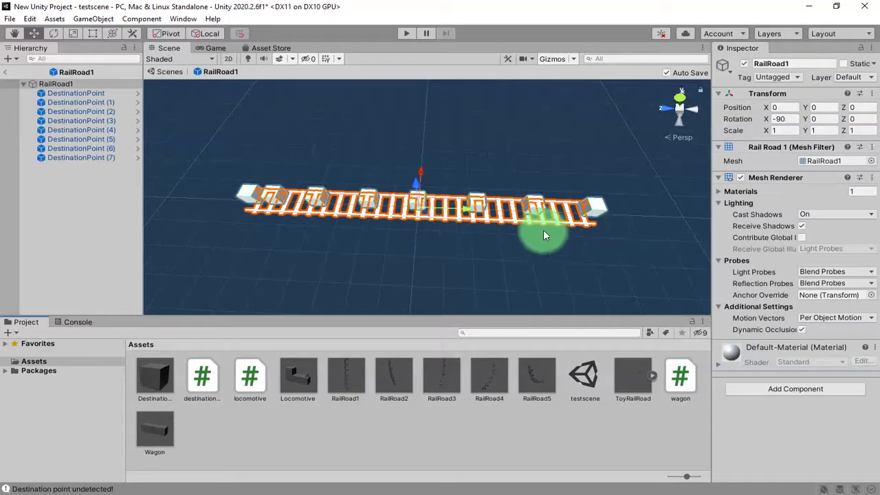
- Move DestinationPoint (7) to Y about -6.023 and DestinationPoint (6) to Y about -4.978 along the straight track
left_click(674, 100)
middle_click_drag(507, 184, 483, 262)
scroll(409, 138, "up", 5)
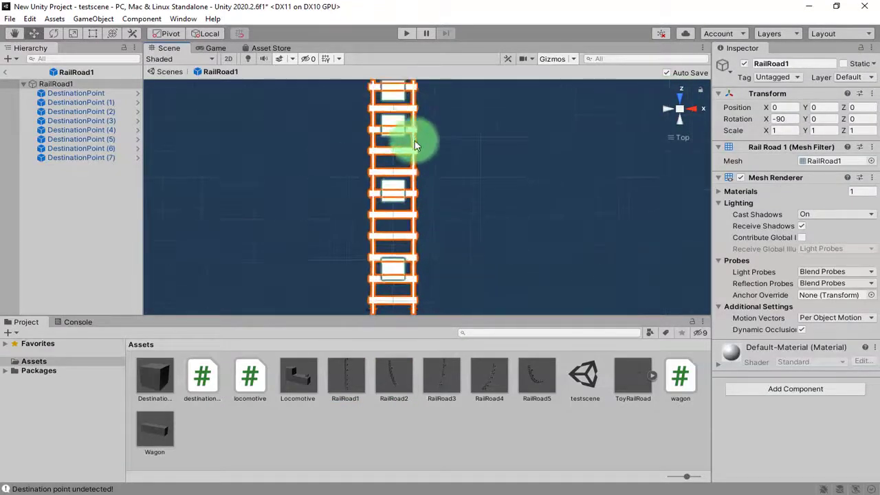
left_click(388, 150)
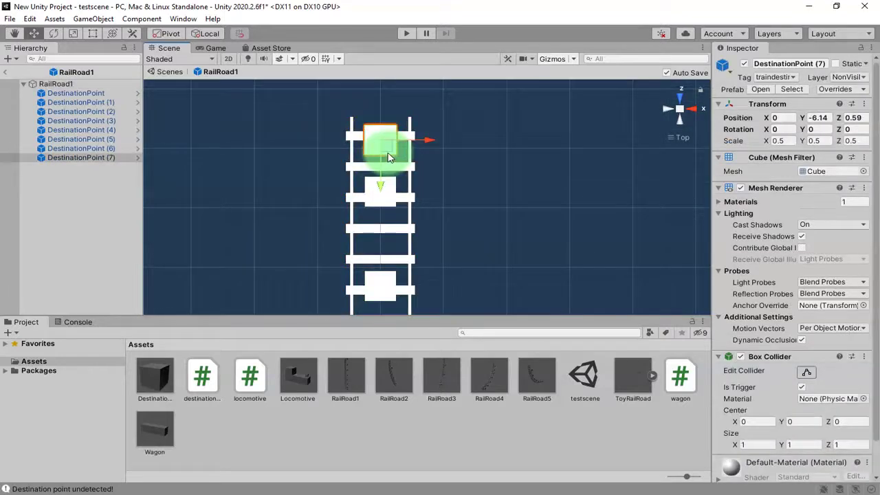
left_click_drag(387, 184, 390, 194)
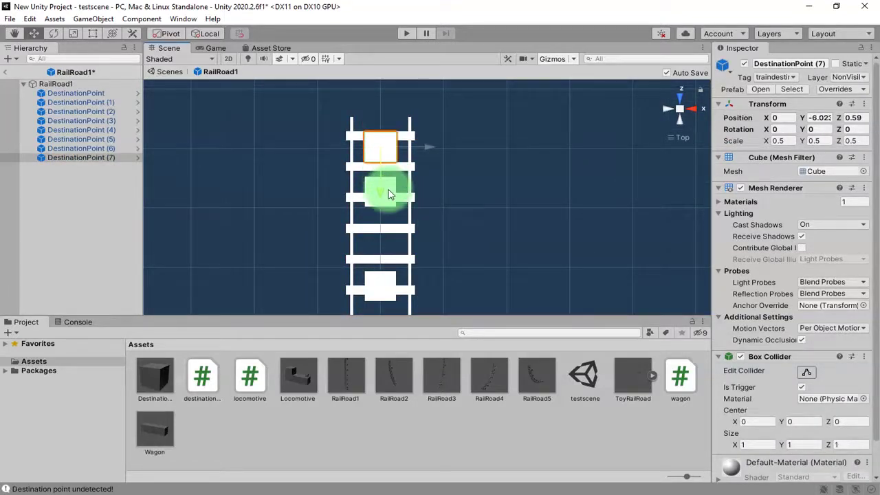
left_click(385, 196)
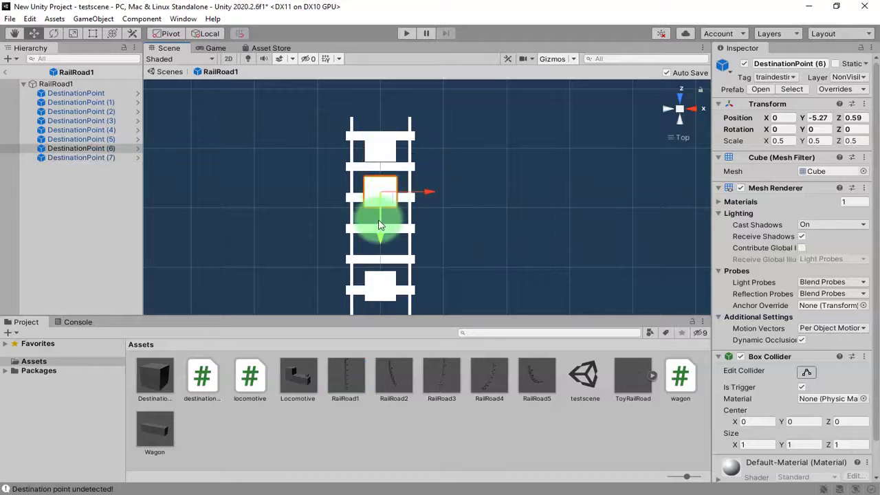
left_click_drag(379, 222, 383, 248)
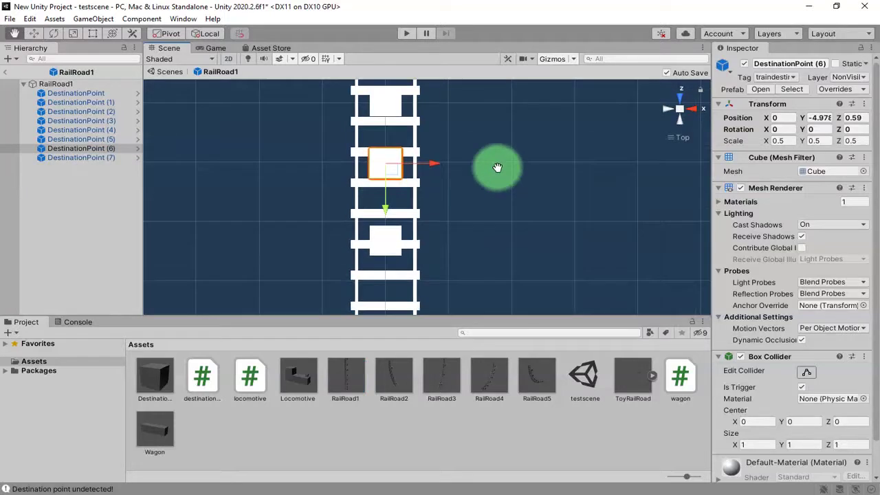
- Continue the even spacing by moving DestinationPoint (2) to Y about -3.933, DestinationPoint (5) behind it, and DestinationPoint to Y about -1.849
left_click(395, 224)
left_click_drag(392, 244, 394, 234)
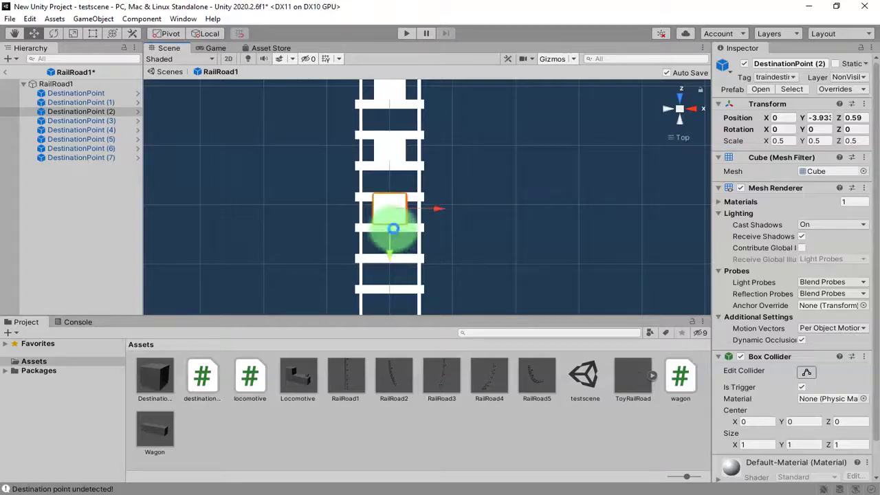
left_click(389, 157)
middle_click_drag(409, 211, 403, 131)
left_click(403, 132)
left_click(409, 250)
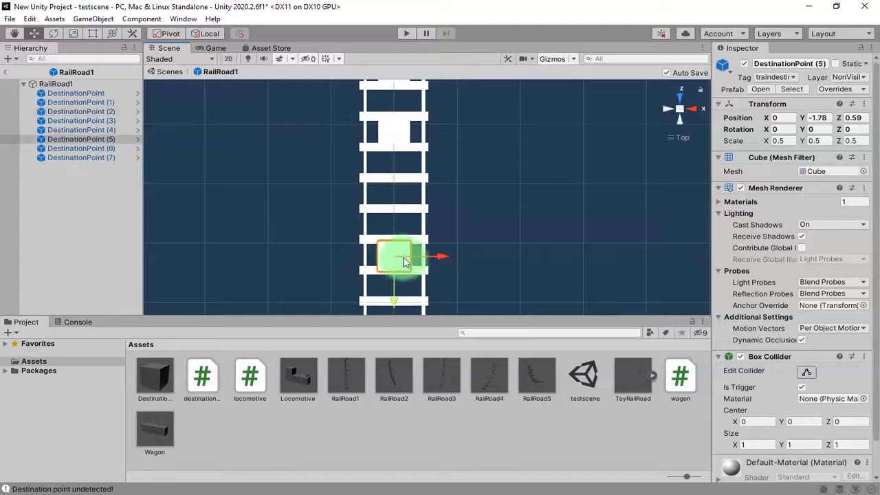
left_click_drag(389, 289, 401, 229)
middle_click_drag(400, 228, 414, 265)
left_click(403, 265)
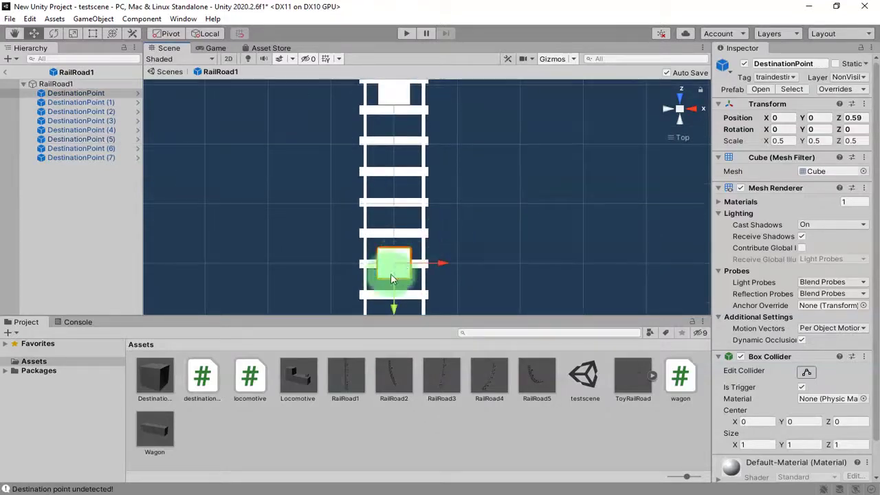
left_click_drag(391, 301, 396, 200)
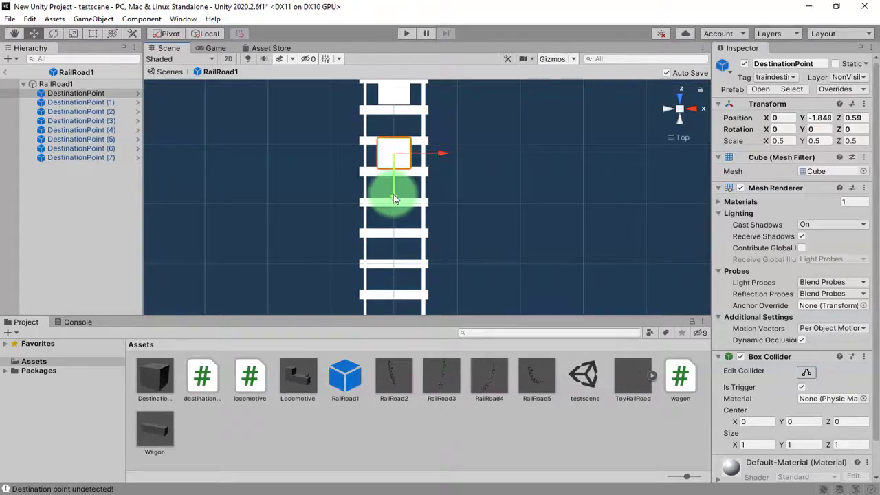
- Duplicate destination points along the rest of the straight track at even spacing, placing the last two at Y about 5.38 and 6.43
key("ctrl+d")
key("ctrl+d")
key("ctrl+d")
key("ctrl+d")
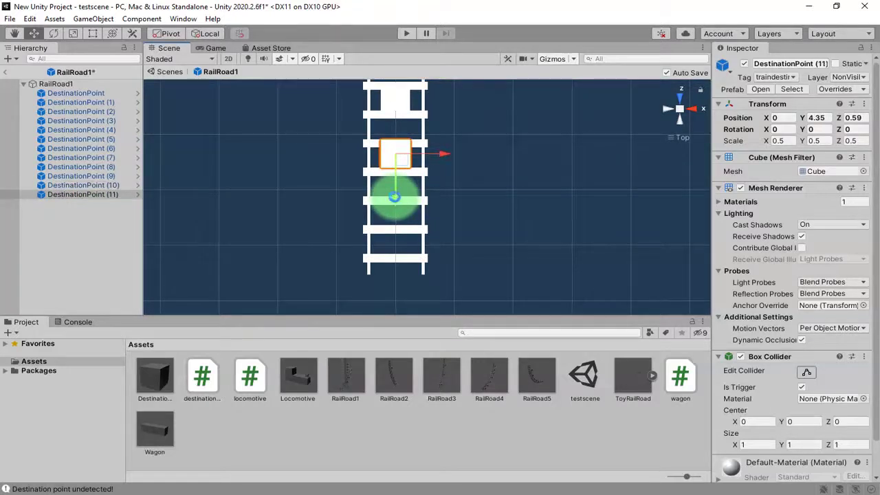
left_click_drag(395, 196, 395, 268)
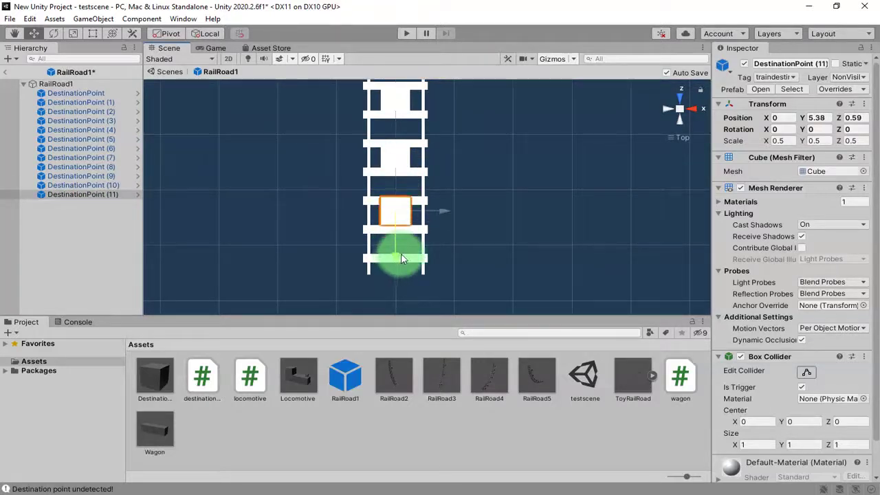
right_click_drag(405, 259, 472, 130)
middle_click_drag(471, 124, 414, 203)
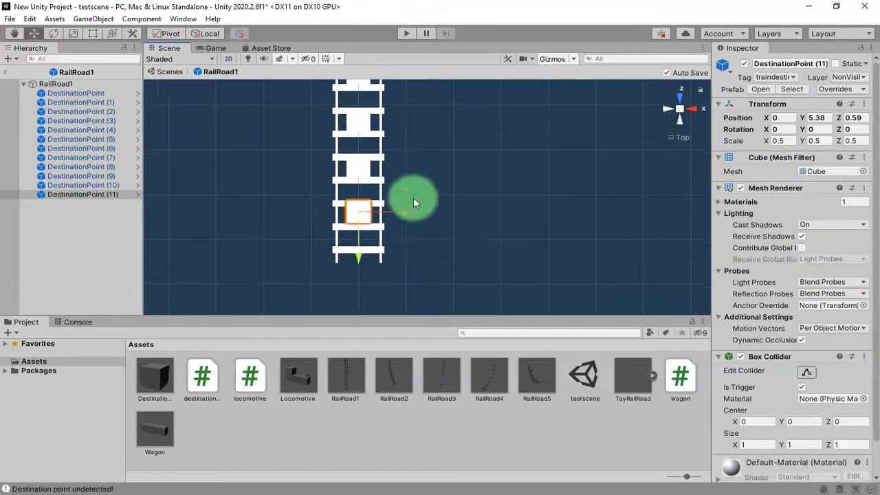
key("ctrl+d")
left_click_drag(359, 253, 370, 299)
middle_click_drag(369, 300, 425, 297)
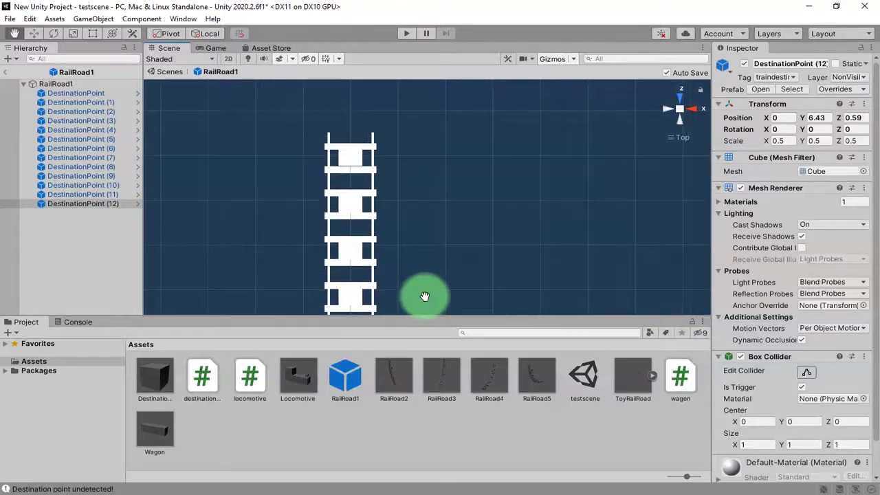
- Check DestinationPoint (7) at the far end of the straight track and return to the scene
middle_click_drag(387, 209, 354, 183)
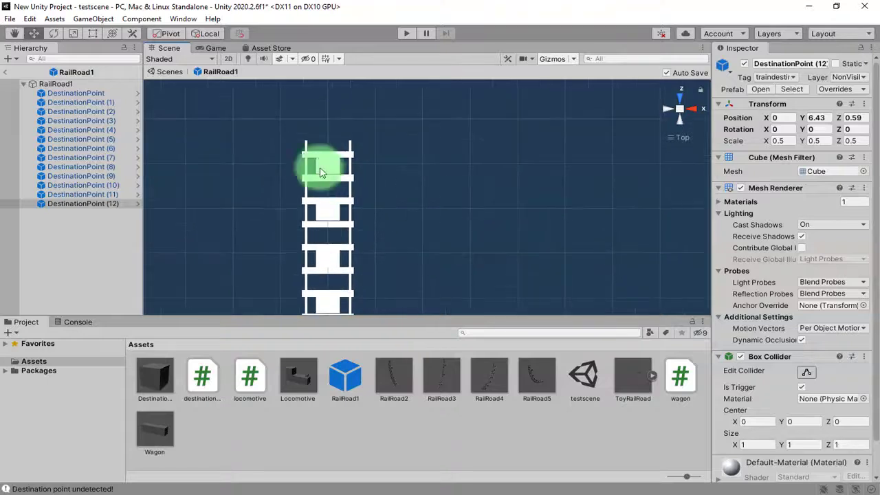
left_click(326, 173)
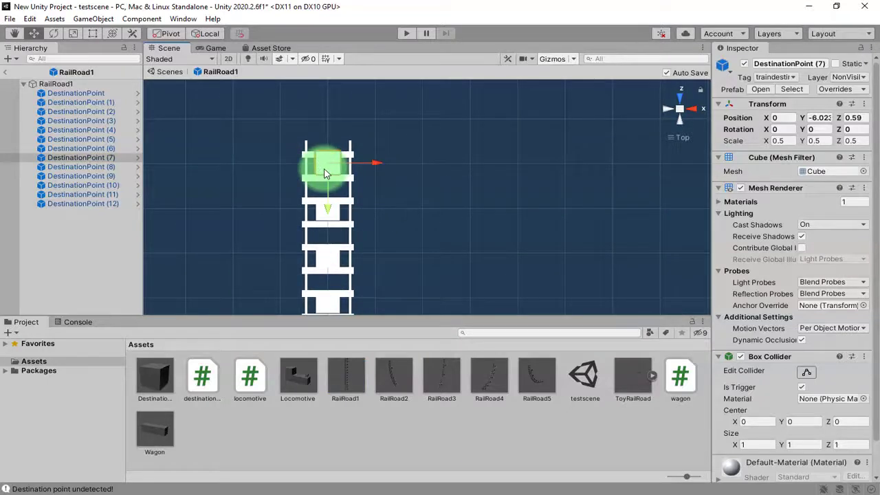
left_click(7, 72)
- Check the curved RailRoad5 piece in the scene and open the RailRoad2 prefab from the Assets folder
middle_click_drag(341, 229, 286, 189)
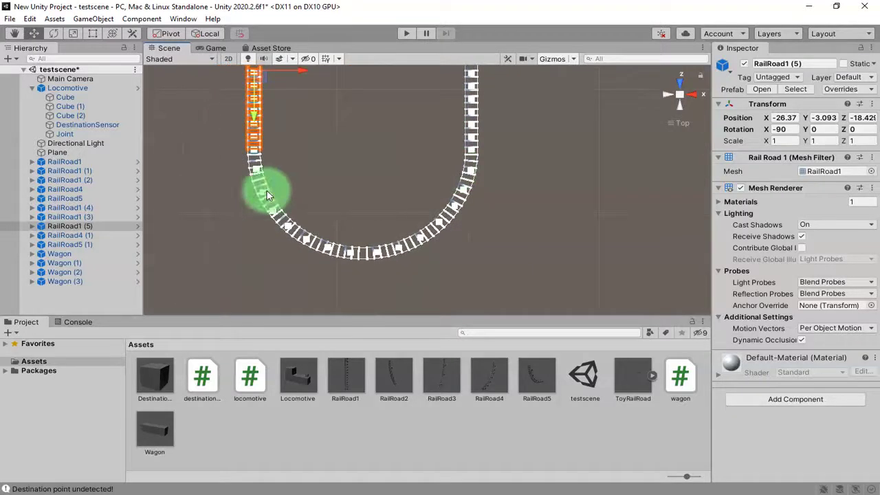
left_click(262, 194)
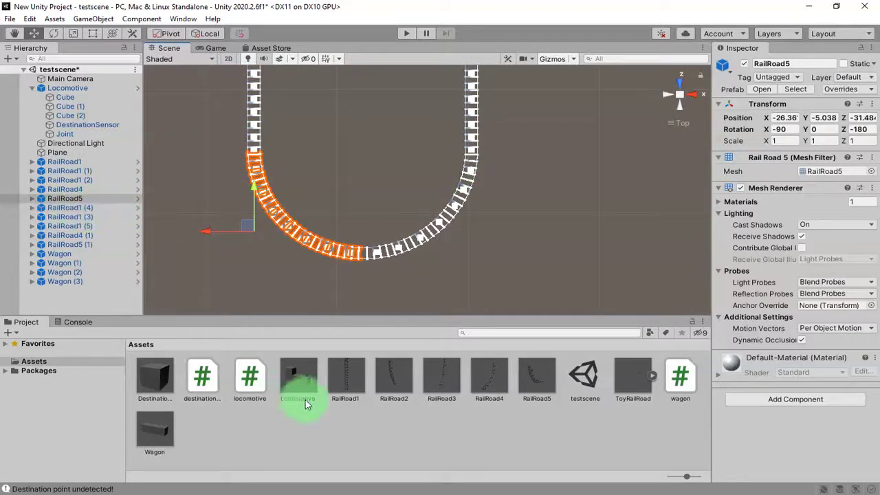
left_click(393, 380)
double_click(398, 378)
middle_click_drag(448, 220, 393, 214)
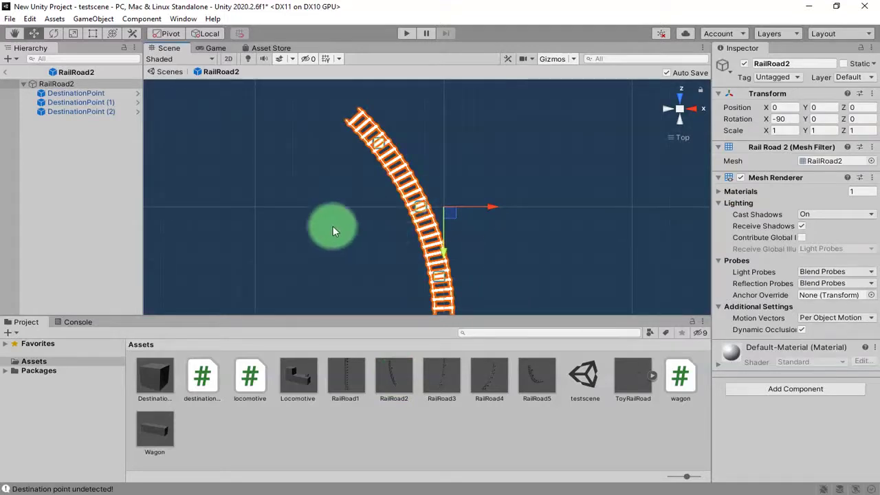
mouse_move(392, 221)
middle_mouse_down()
mouse_move(385, 210)
mouse_move(415, 204)
mouse_move(401, 231)
middle_mouse_up()
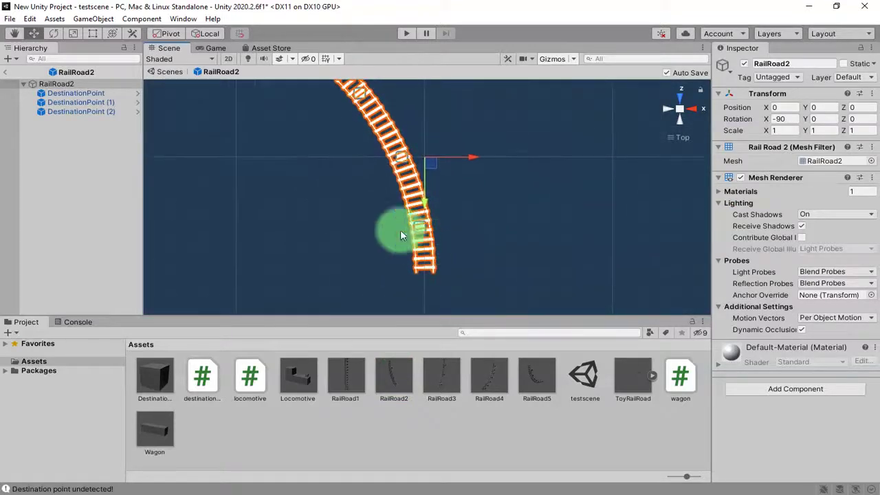
mouse_move(396, 196)
middle_mouse_down()
mouse_move(453, 230)
mouse_move(417, 203)
mouse_move(351, 240)
mouse_move(363, 213)
mouse_move(407, 238)
mouse_move(412, 190)
middle_mouse_up()
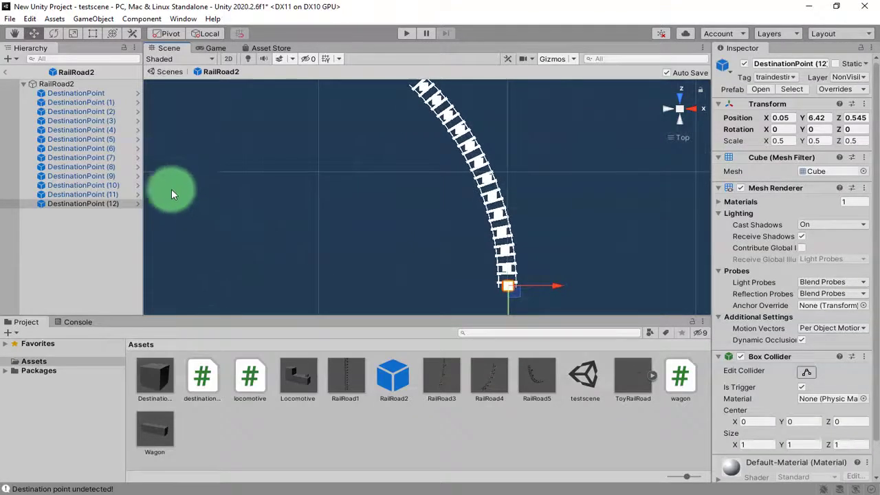
- Return to the scene and review the destination point spacing in the RailRoad2 and RailRoad3 prefabs
left_click(6, 71)
middle_click_drag(407, 205, 432, 275)
left_click_drag(403, 386, 329, 205)
double_click(400, 382)
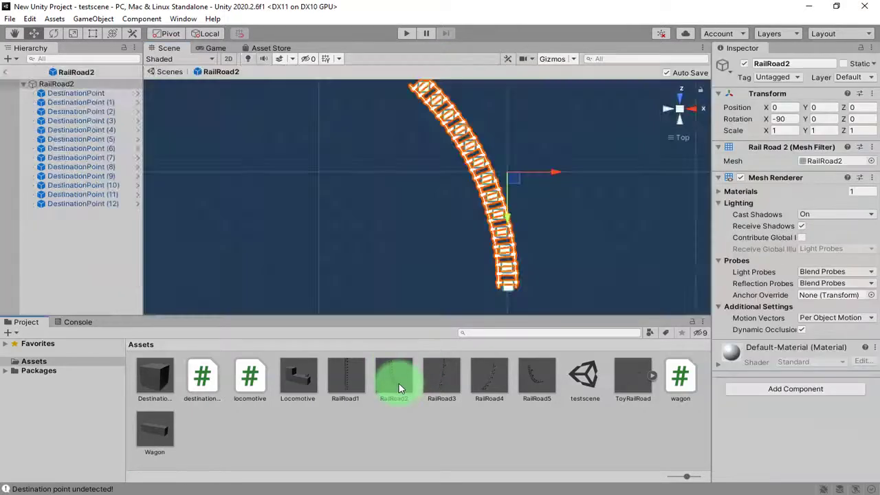
double_click(440, 381)
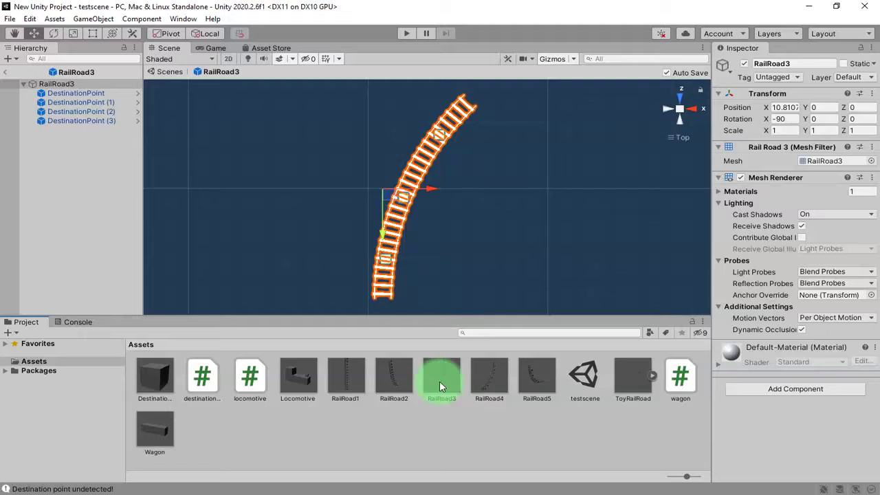
- Open the RailRoad5 prefab in top view and move DestinationPoint (6) to the curve's end at X about -7.79, Y about -1.75
double_click(533, 380)
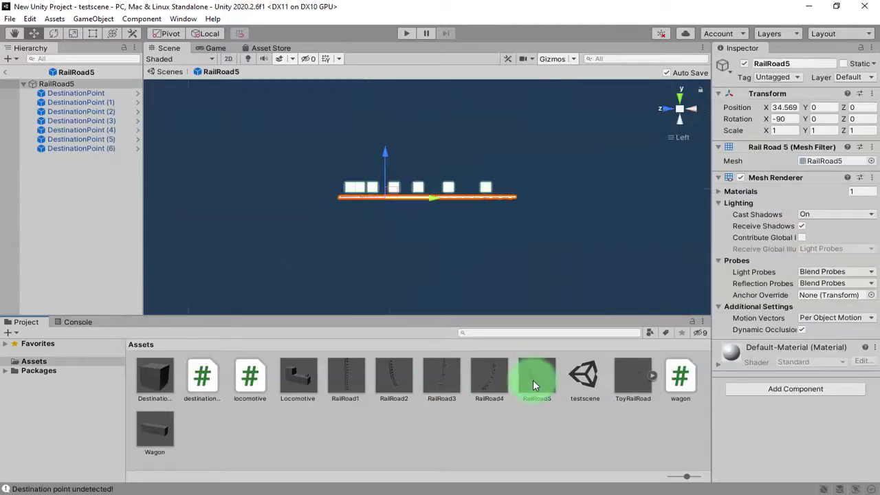
left_click(678, 97)
middle_click_drag(388, 186, 392, 256)
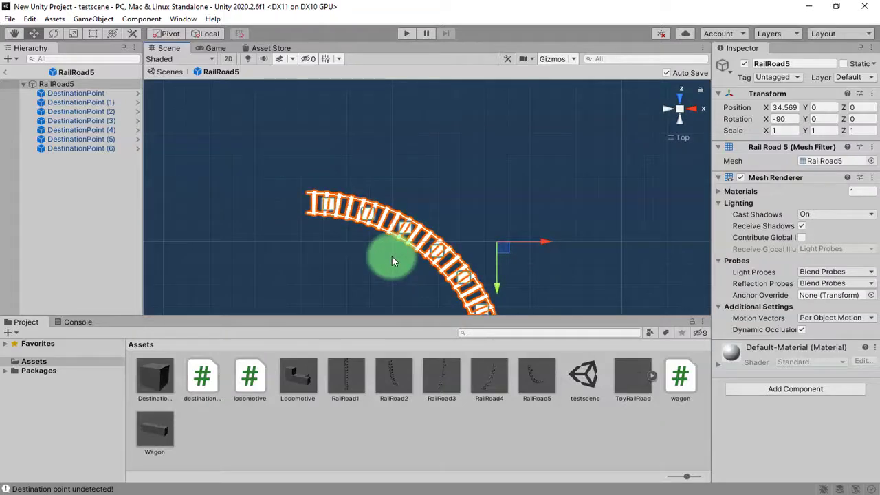
scroll(392, 260, "up", 5)
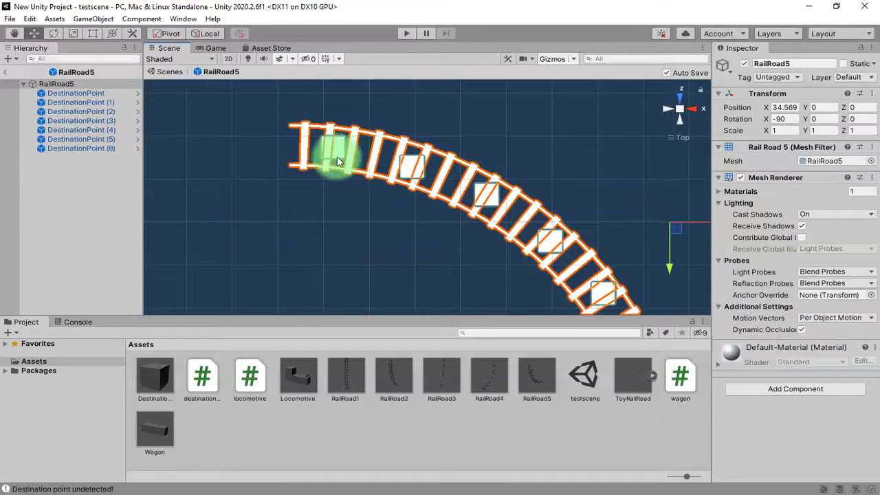
left_click(337, 161)
left_click_drag(340, 155, 323, 155)
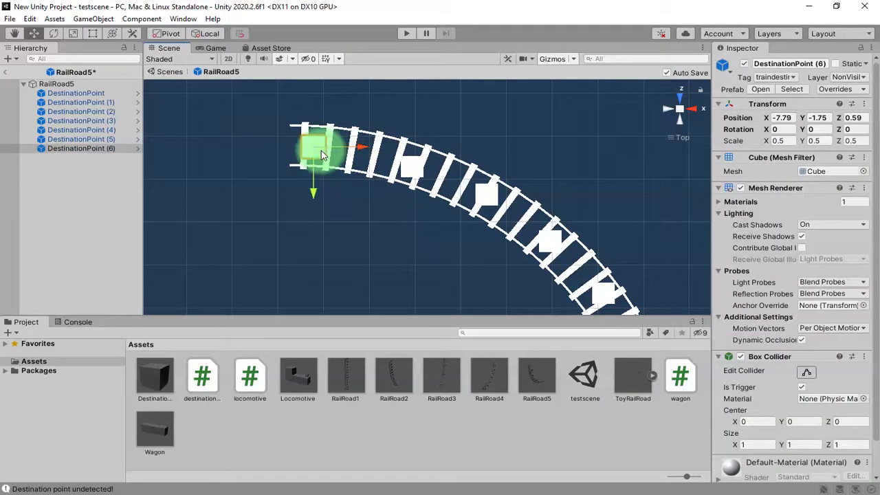
- Fill the RailRoad5 curve with evenly spaced destination points, placing DestinationPoint (12) at X 0.05, Y 6.43, and return to the scene
left_click(406, 174)
left_click_drag(409, 177, 369, 167)
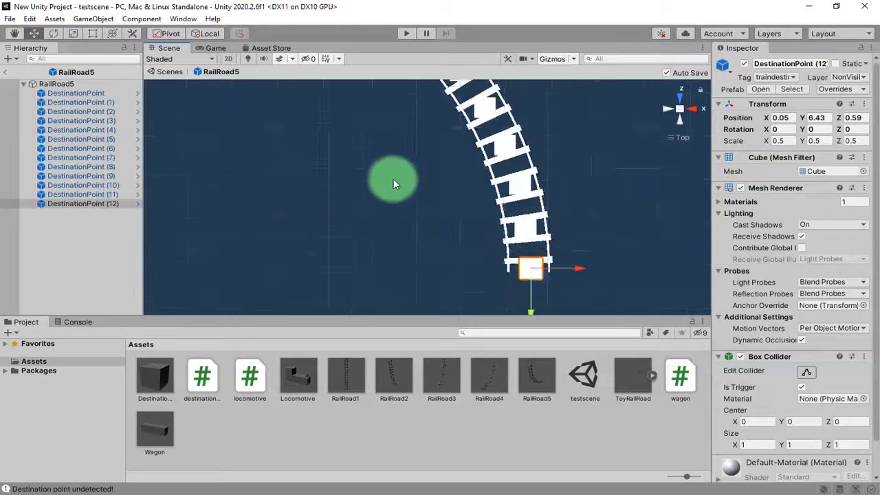
scroll(407, 212, "down", 5)
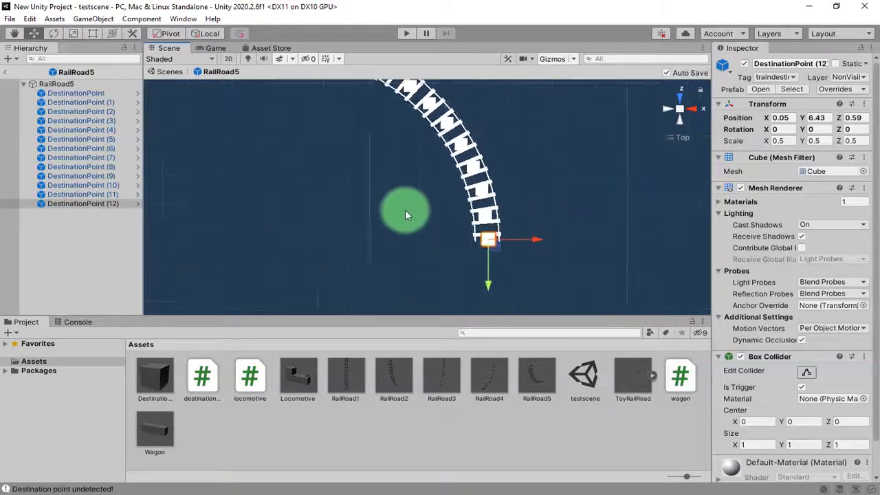
left_click(6, 73)
middle_click_drag(414, 183, 428, 257)
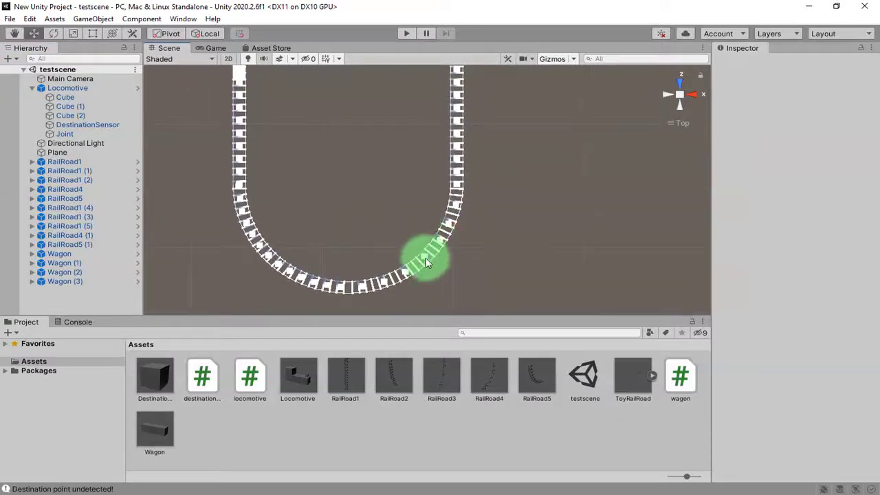
- Open the RailRoad4 prefab and fill its curve with evenly spaced destination points, placing DestinationPoint (12) at X 0.03, Y 6.39
left_click(426, 262)
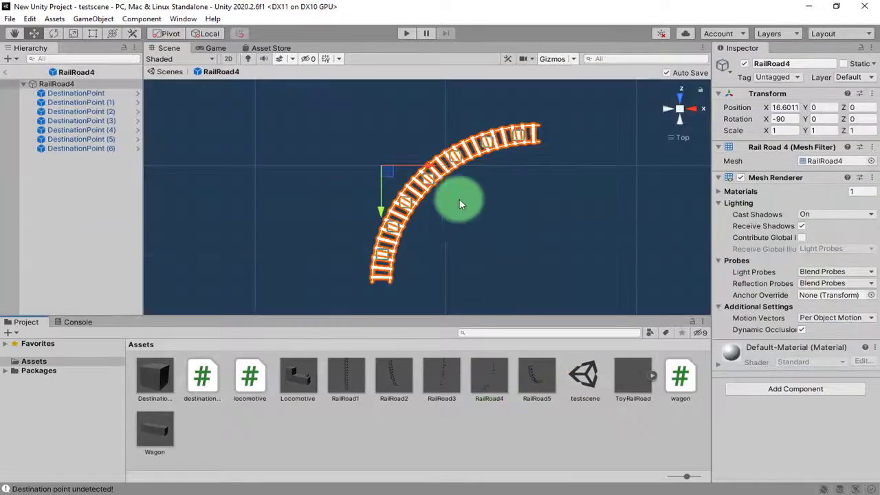
middle_click_drag(435, 211, 399, 226)
left_click(403, 231)
scroll(440, 197, "up", 3)
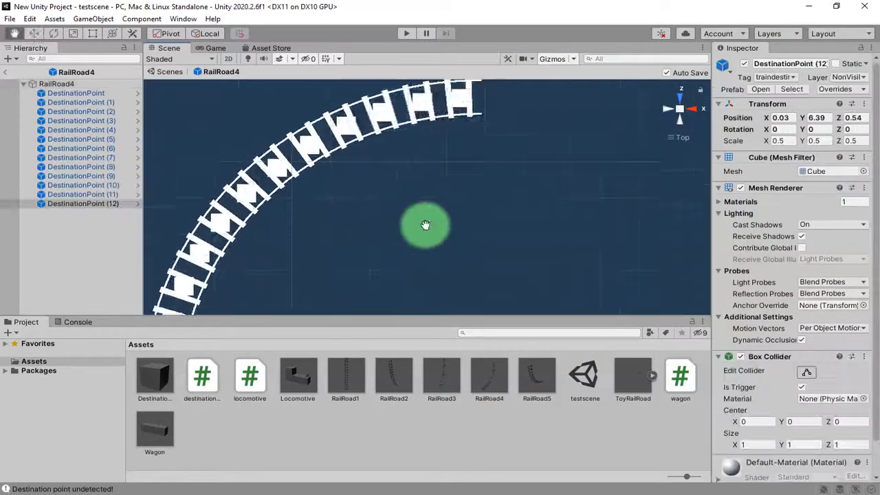
- Return to the scene and check the destination point spacing around the curved end of the loop
left_click(5, 72)
middle_click_drag(349, 176, 335, 205)
scroll(393, 188, "up", 3)
middle_click_drag(295, 144, 377, 198)
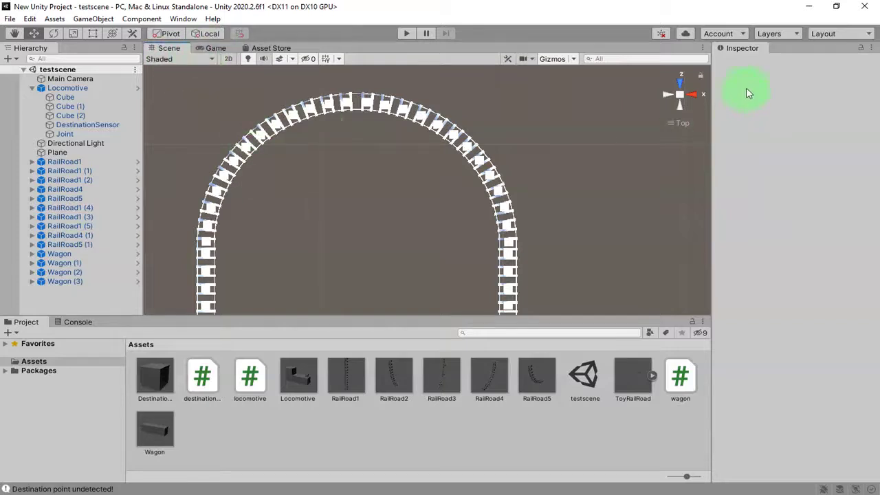
- Run the scene and watch the locomotive and wagons follow the track in both the Scene and Game views
left_click_drag(665, 103, 461, 249)
middle_click_drag(460, 249, 403, 260)
left_click_drag(403, 260, 410, 196, "alt")
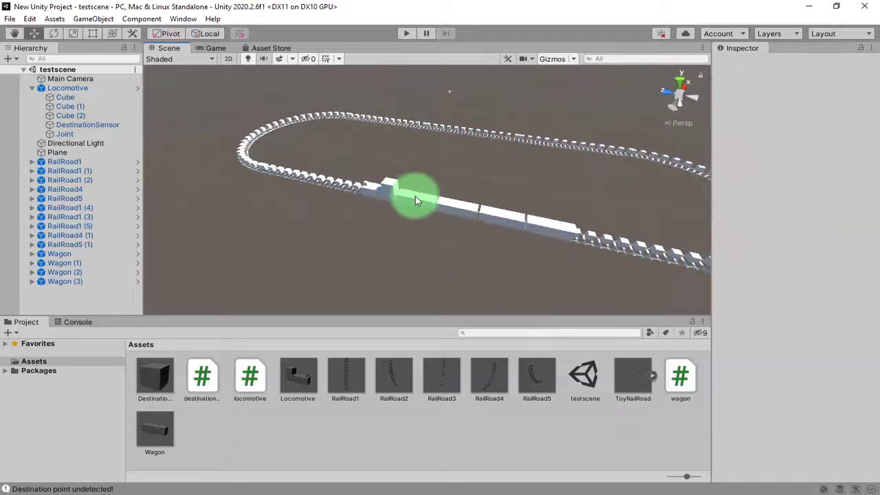
left_click(407, 33)
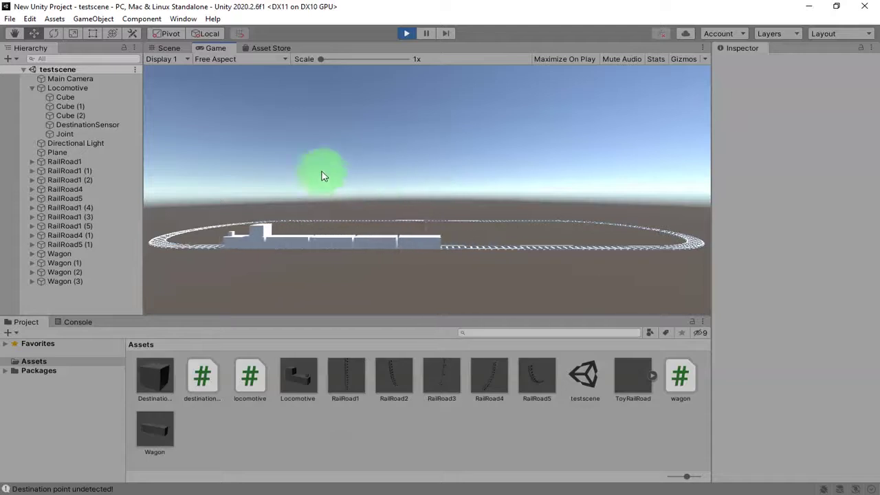
left_click(169, 47)
left_click_drag(389, 191, 474, 279, "alt")
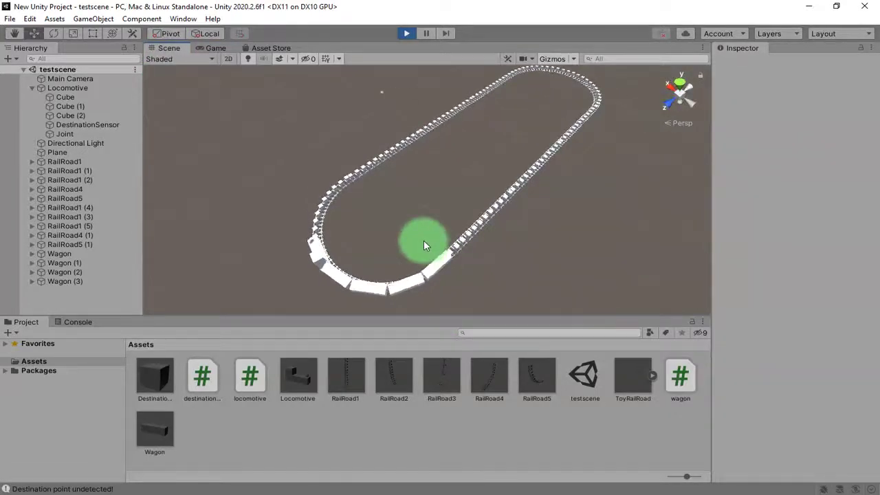
left_click_drag(410, 226, 454, 243)
left_click(214, 48)
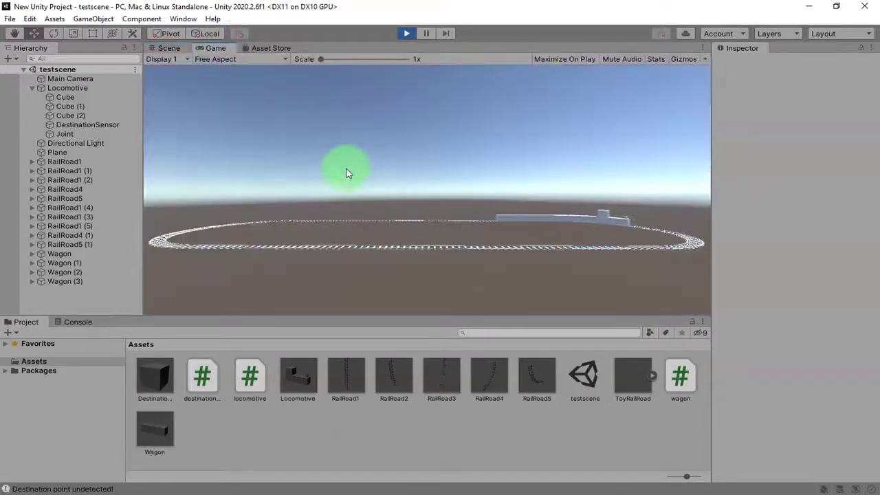